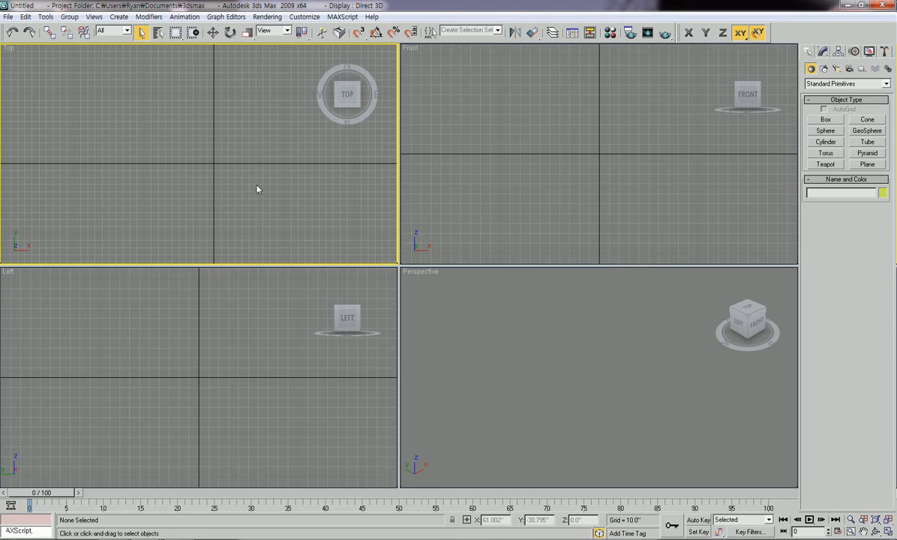
Step: Create a box about 911 inches long, 764 wide and 816 high near the origin, viewed shaded in a single maximized orthographic viewport
key("alt+w")
middle_click_drag(303, 202, 650, 152)
scroll(375, 253, "down", 1)
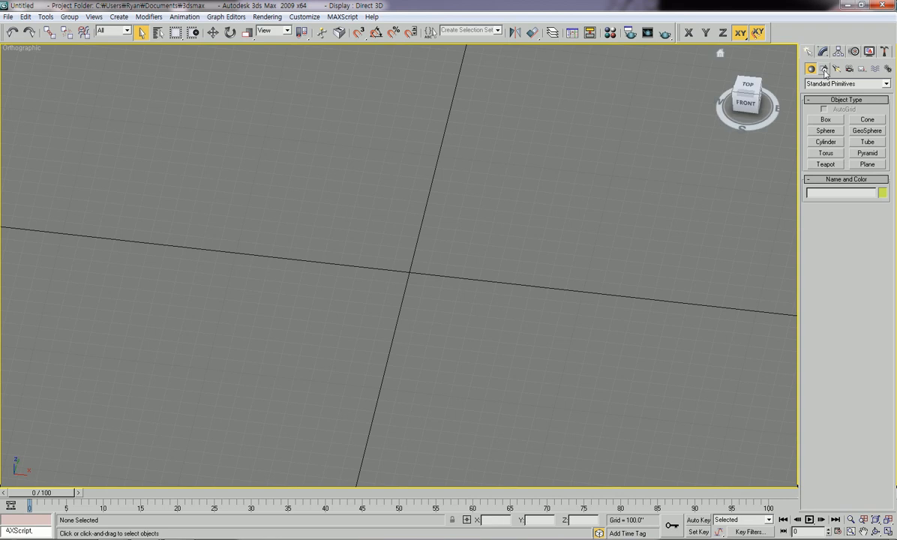
left_click(825, 121)
left_click_drag(373, 229, 479, 345)
left_click(469, 207)
scroll(476, 228, "down", 2)
mouse_move(493, 288)
middle_mouse_down("alt")
mouse_move(466, 306)
mouse_move(410, 276)
mouse_move(398, 281)
middle_mouse_up("alt")
key("F3")
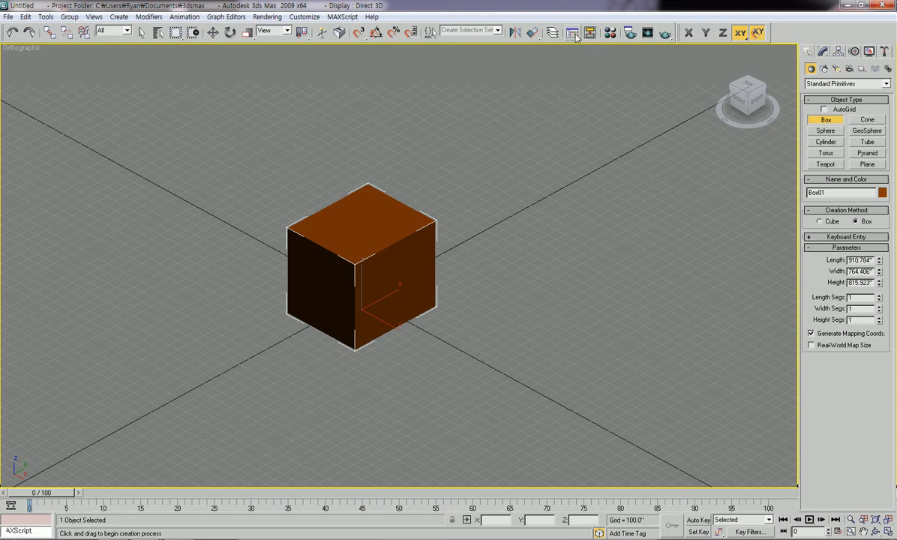
Step: Assign V-Ray DEMO 1.50.SP2 as the production renderer and close the render setup
left_click(630, 34)
left_click_drag(585, 94, 610, 66)
left_click_drag(637, 327, 638, 157)
left_click_drag(650, 345, 653, 267)
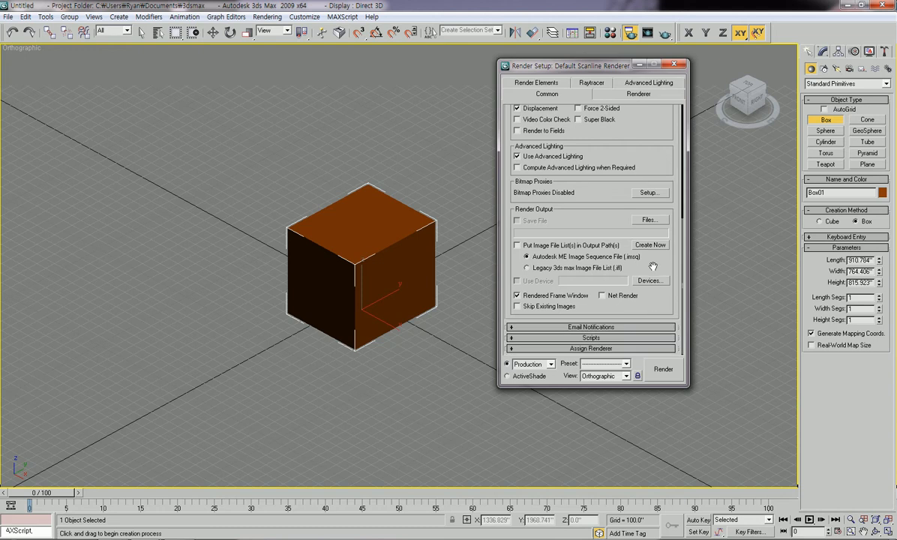
left_click(591, 349)
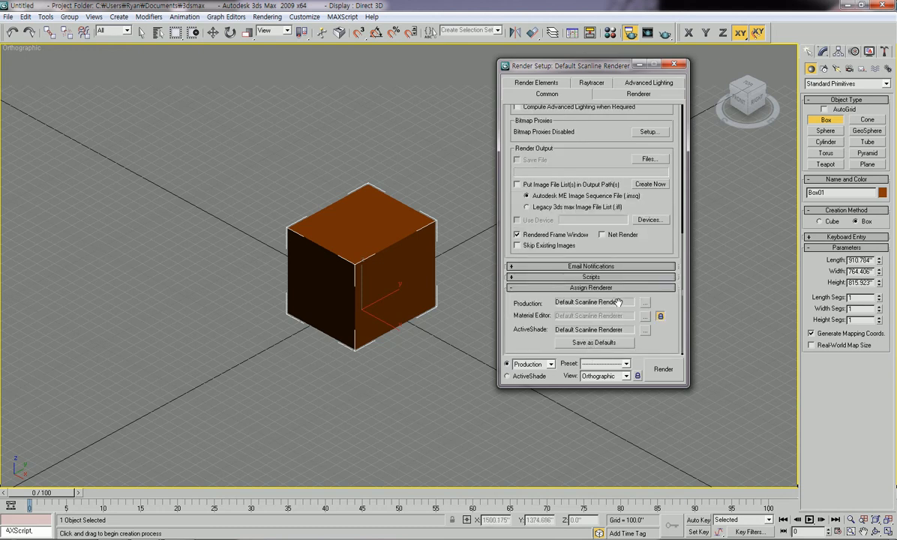
left_click(644, 301)
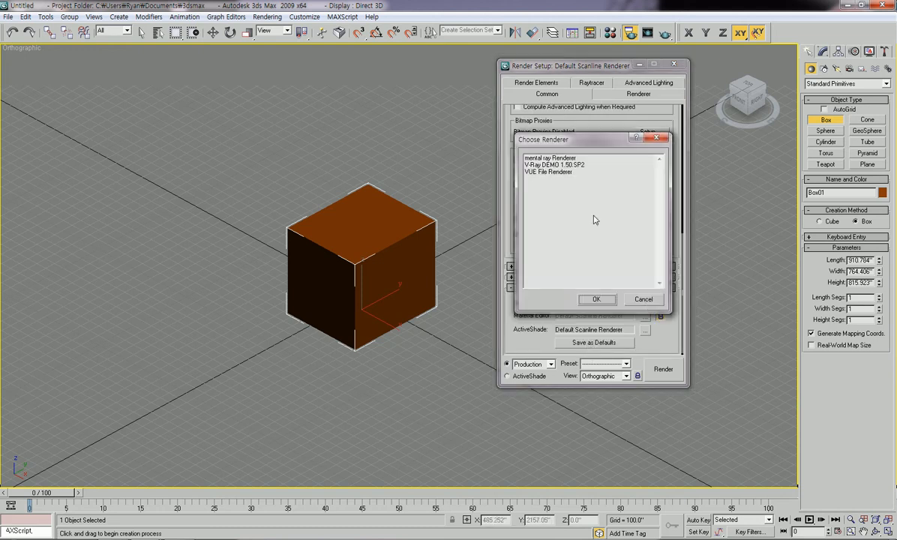
double_click(554, 166)
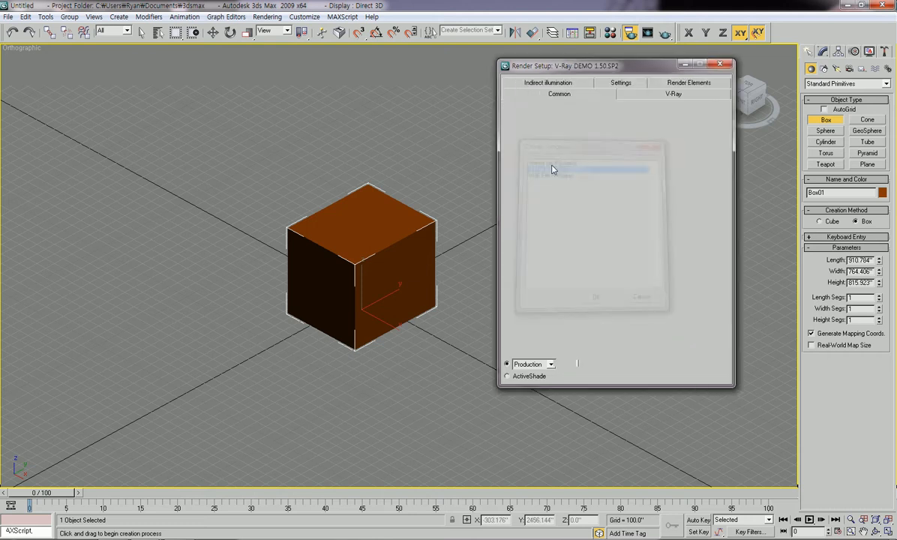
left_click(726, 65)
Step: Open the Material Editor beside the box and look through its sample slots
scroll(543, 242, "down", 3)
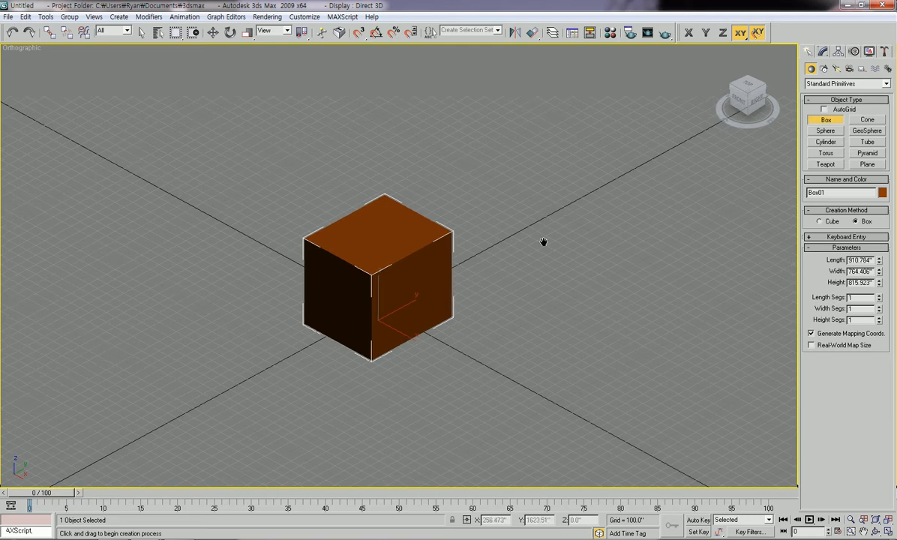
scroll(515, 248, "up", 3)
middle_click_drag(506, 252, 487, 260)
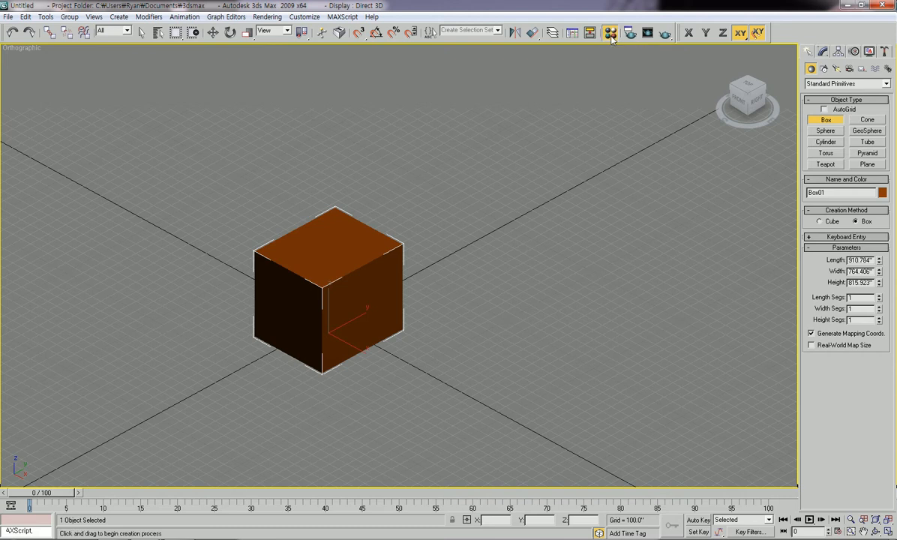
left_click(612, 37)
left_click(612, 38)
left_click(612, 38)
left_click_drag(623, 57, 614, 72)
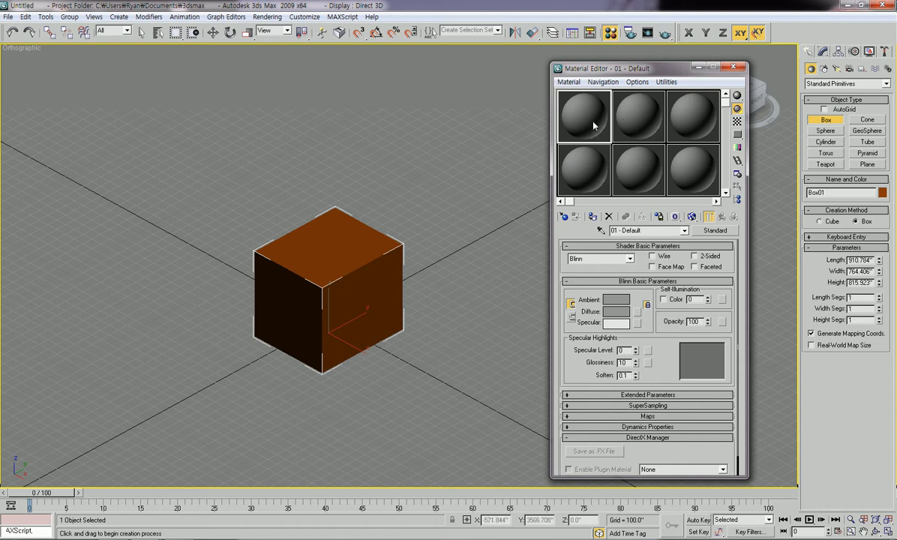
left_click_drag(726, 105, 731, 180)
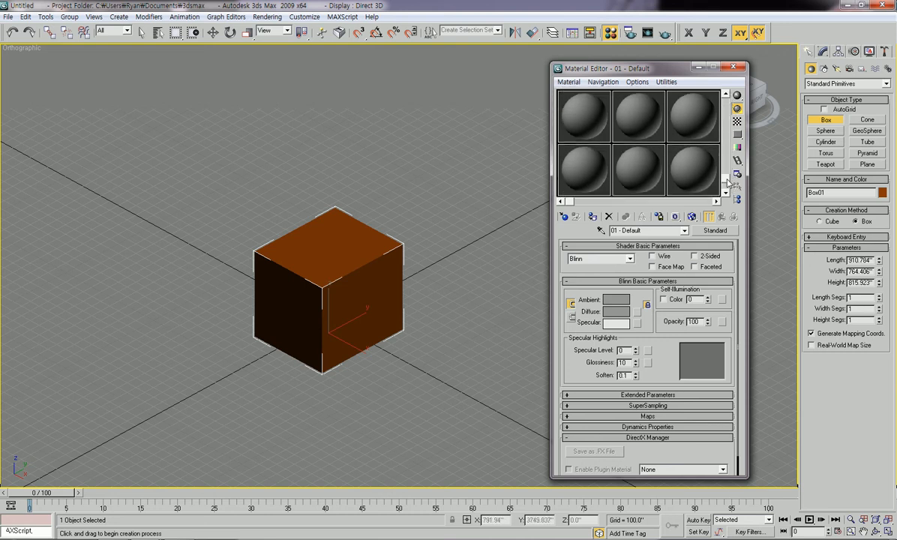
scroll(679, 160, "up", 3)
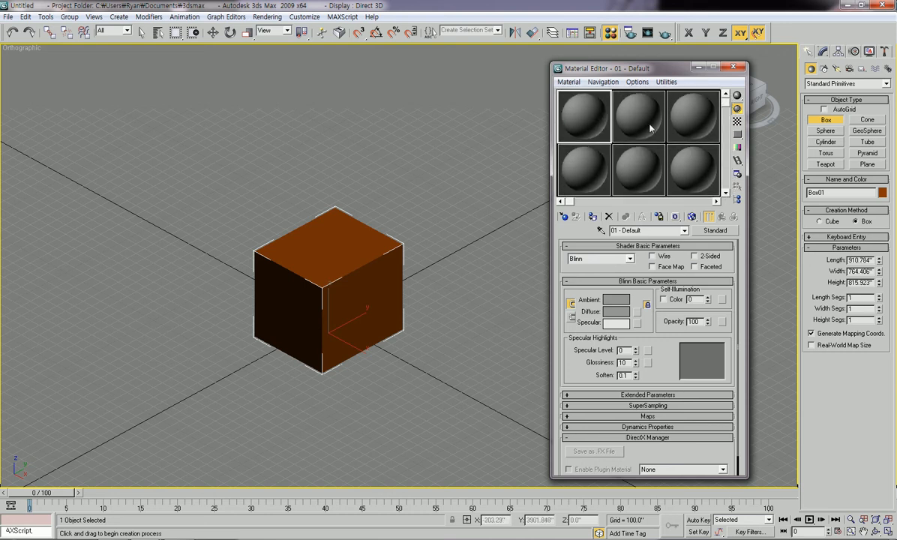
Step: Try the 5 X 3 and 6 X 4 sample window layouts and return the Material Editor to 3 X 2
right_click(586, 126)
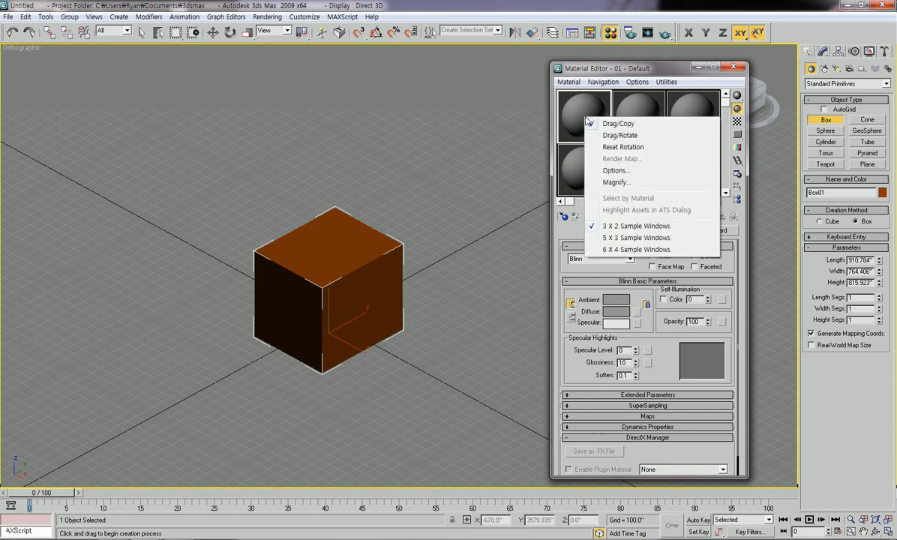
left_click(620, 238)
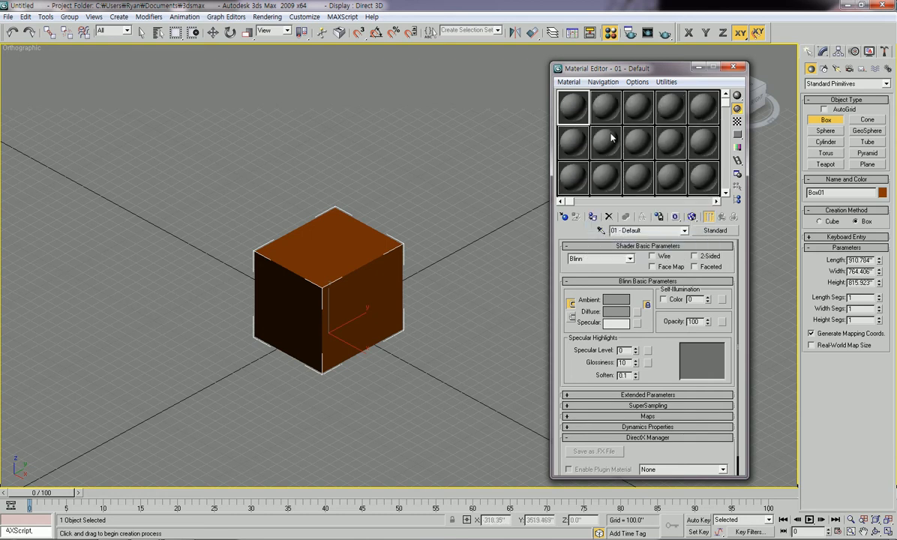
left_click(609, 116)
right_click(603, 118)
left_click(637, 250)
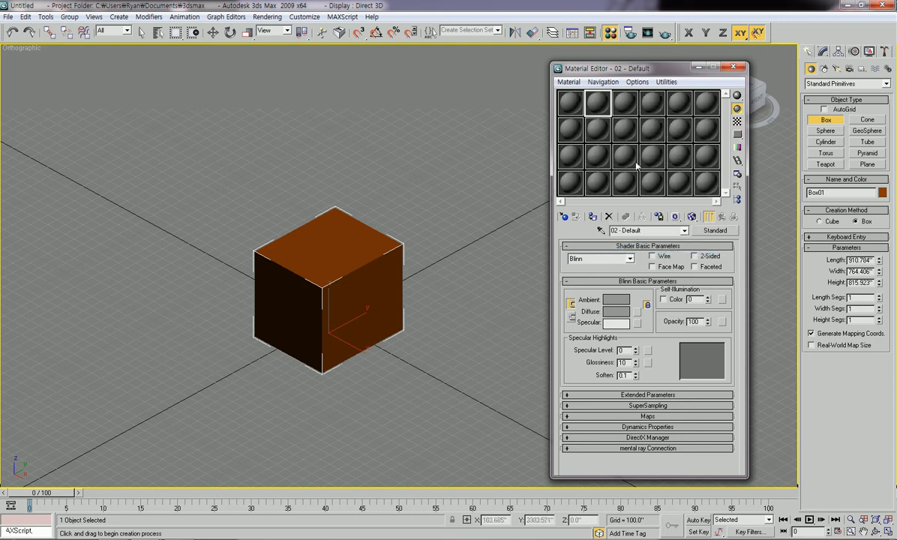
right_click(601, 110)
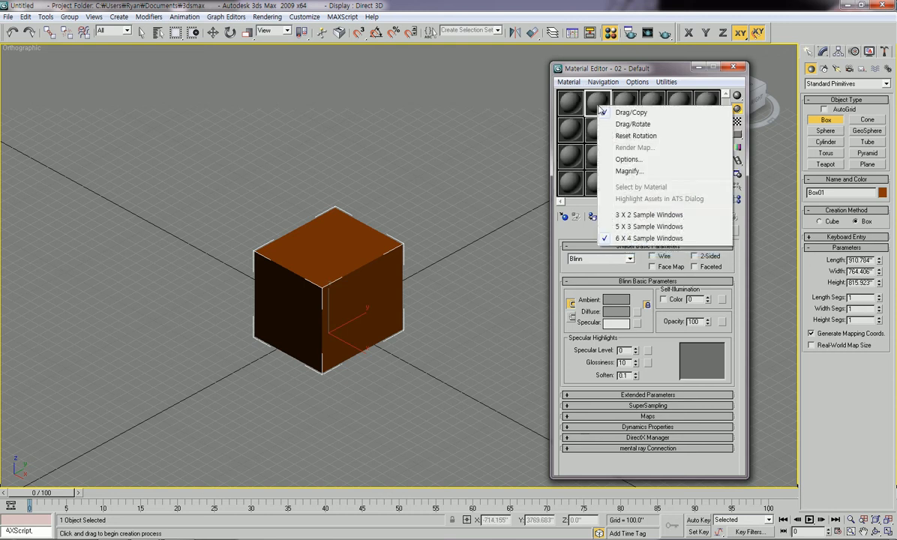
left_click(635, 216)
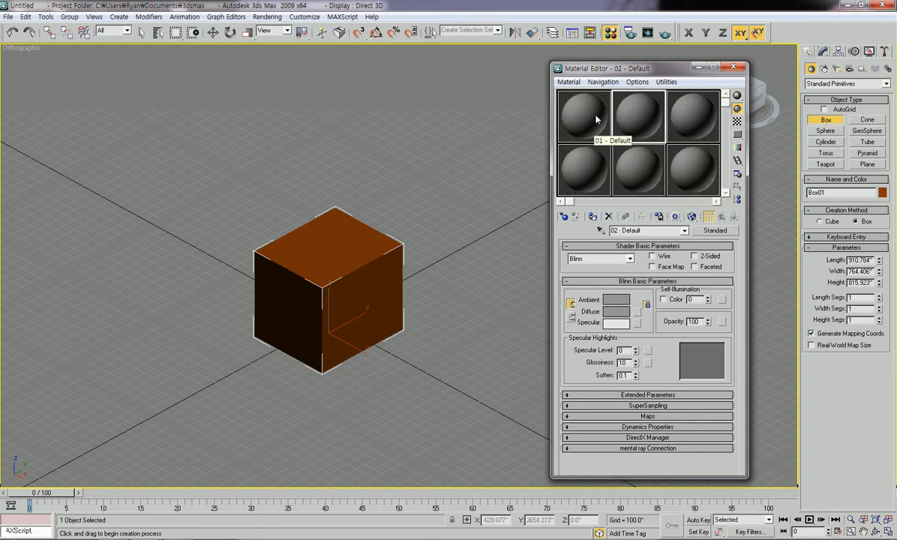
Step: Change the material in the first sample slot from Standard to VRayMtl
left_click_drag(630, 72, 634, 75)
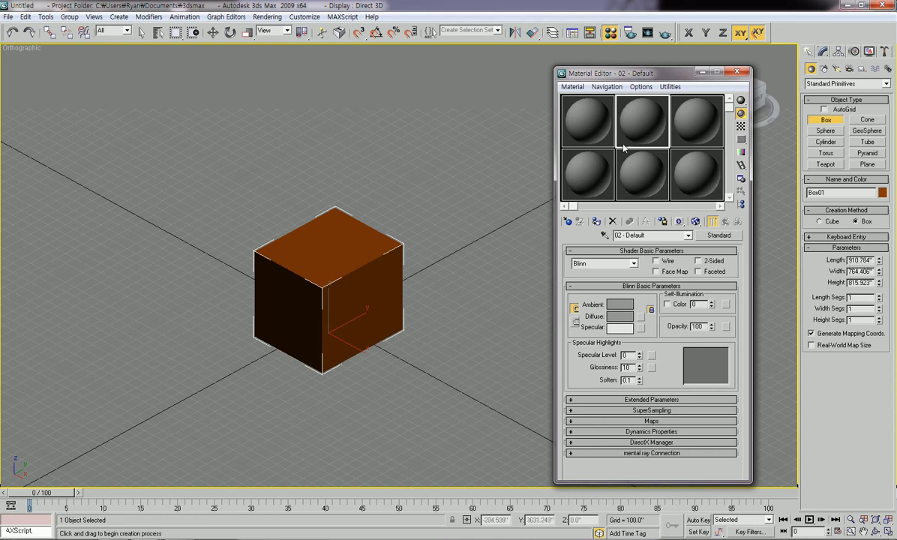
left_click(600, 142)
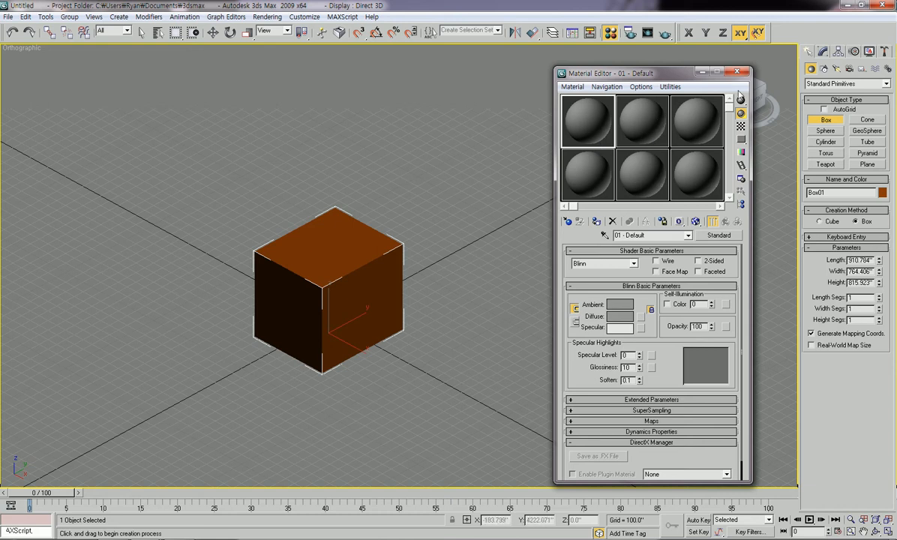
left_click_drag(607, 74, 599, 70)
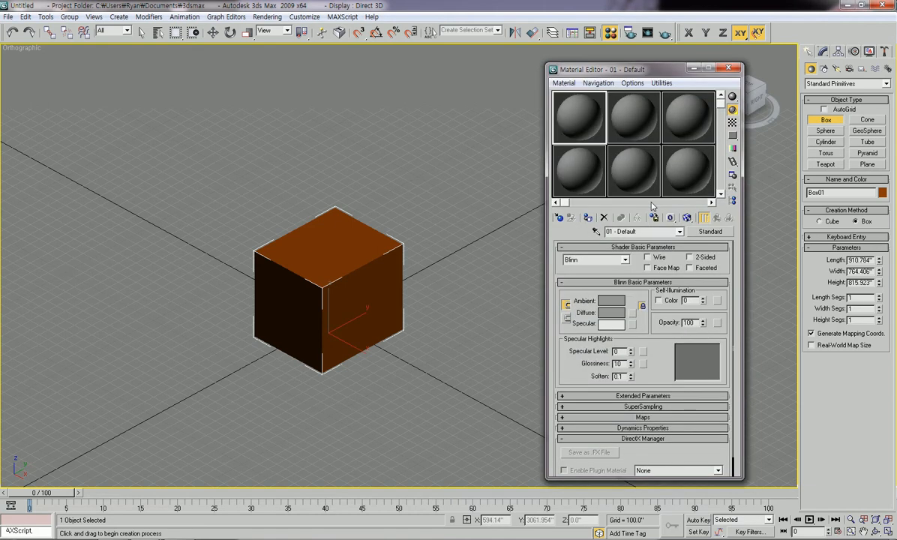
mouse_move(625, 74)
left_mouse_down()
mouse_move(635, 78)
mouse_move(637, 66)
left_mouse_up()
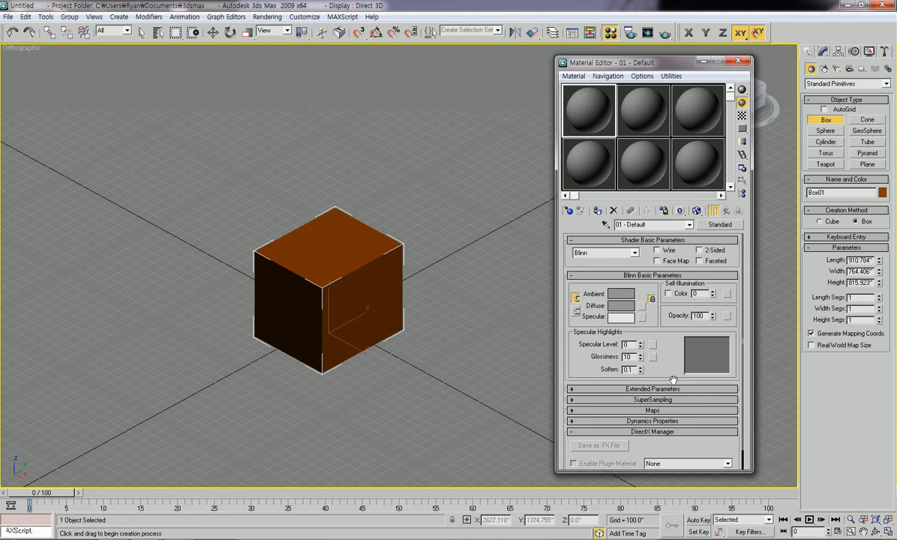
left_click(725, 227)
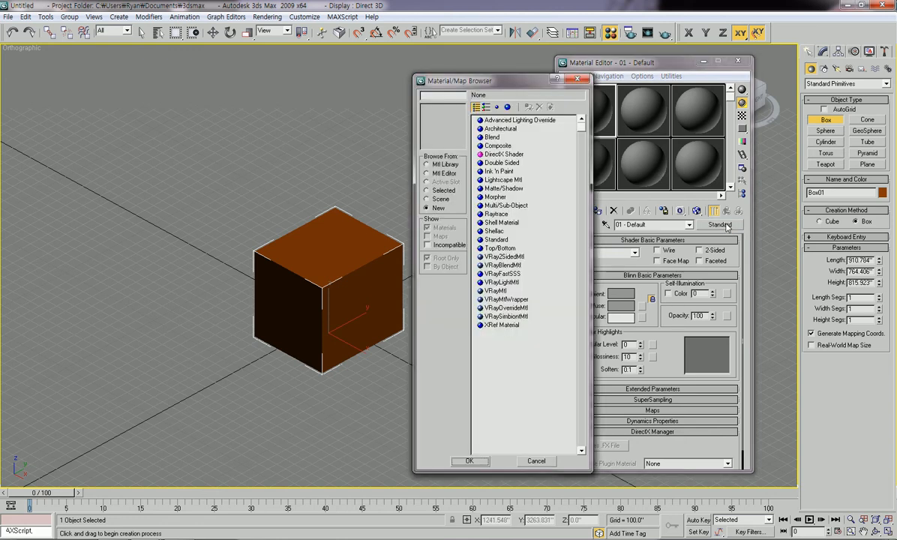
left_click(497, 291)
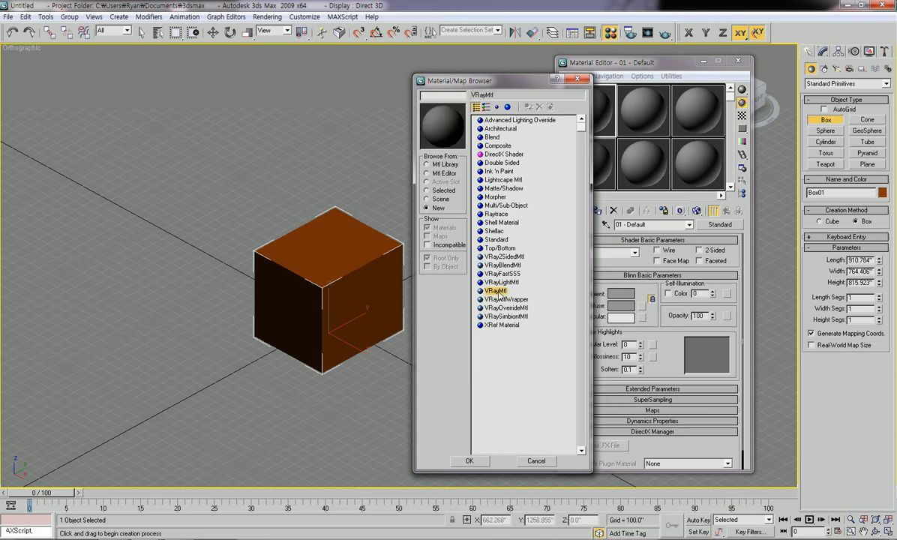
left_click(470, 460)
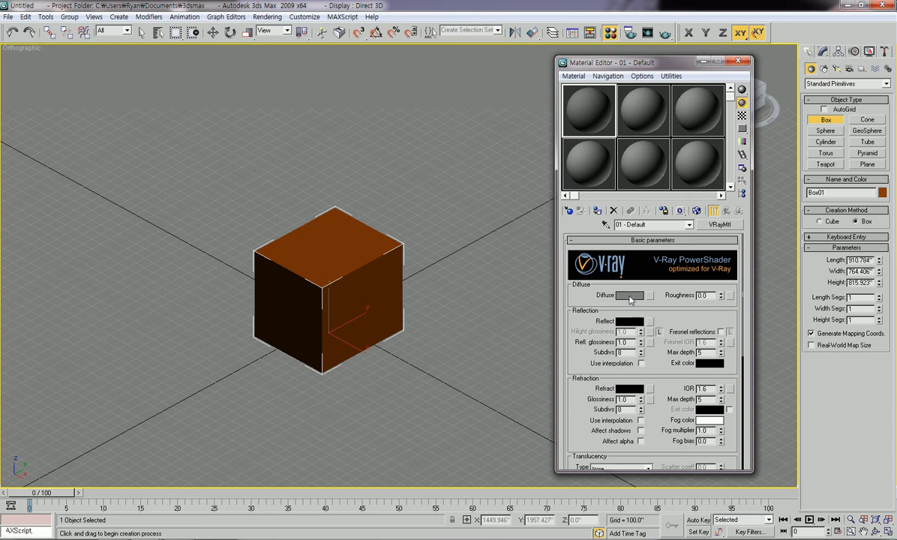
left_click(630, 297)
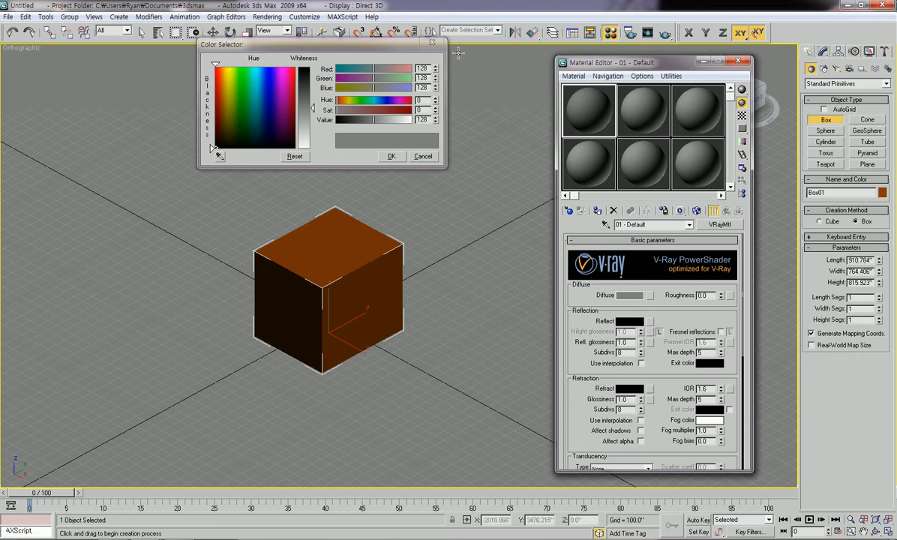
left_click_drag(313, 107, 316, 109)
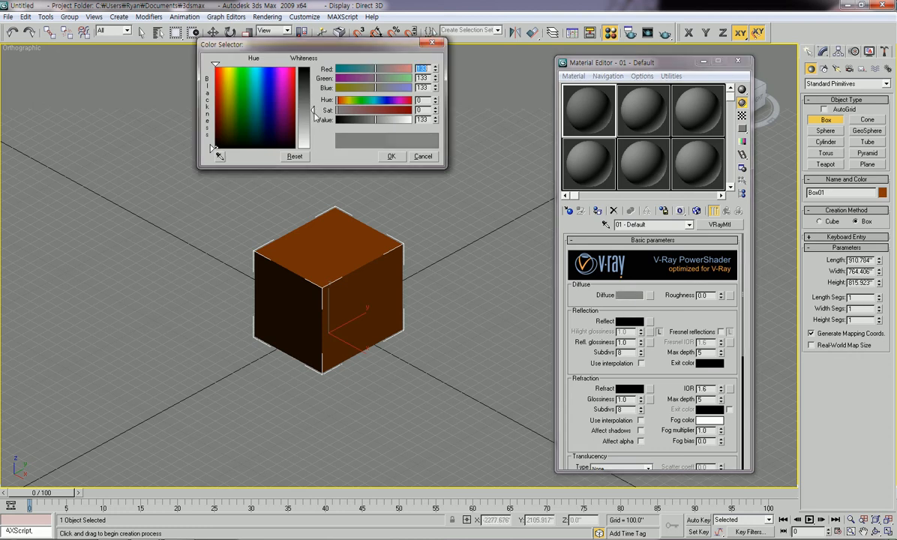
left_click(431, 43)
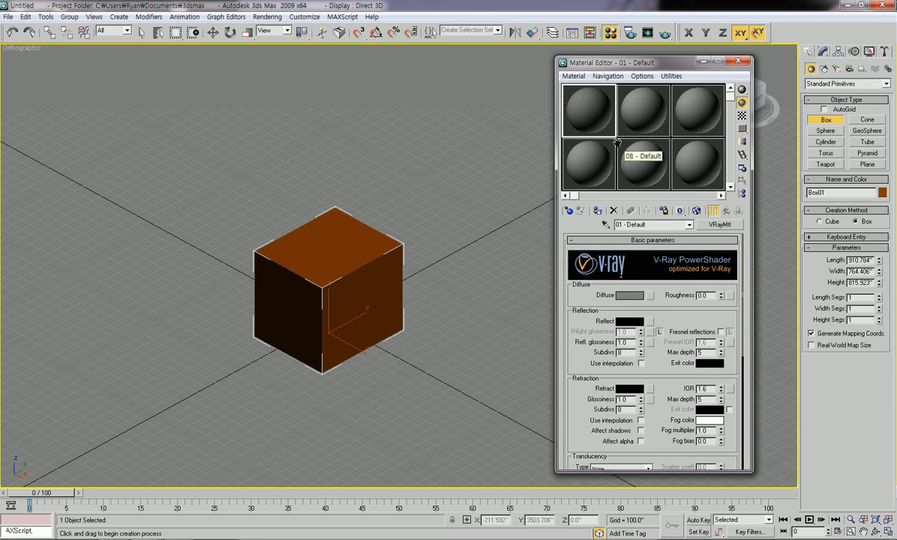
Step: Add a Bitmap map to the VRayMtl material's diffuse channel
left_click(651, 295)
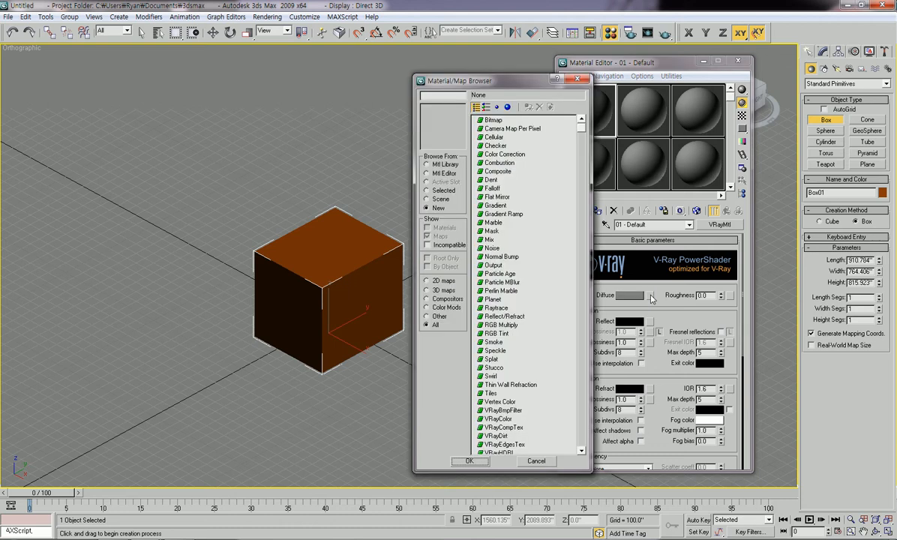
left_click(495, 121)
double_click(494, 120)
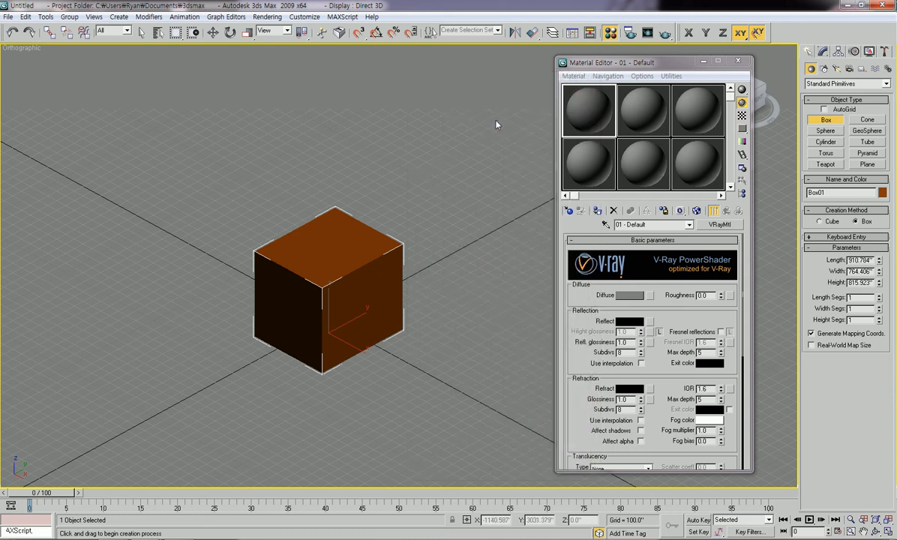
Step: Load brick.jpg from the Desktop maps folder as the diffuse bitmap
left_click_drag(277, 20, 433, 64)
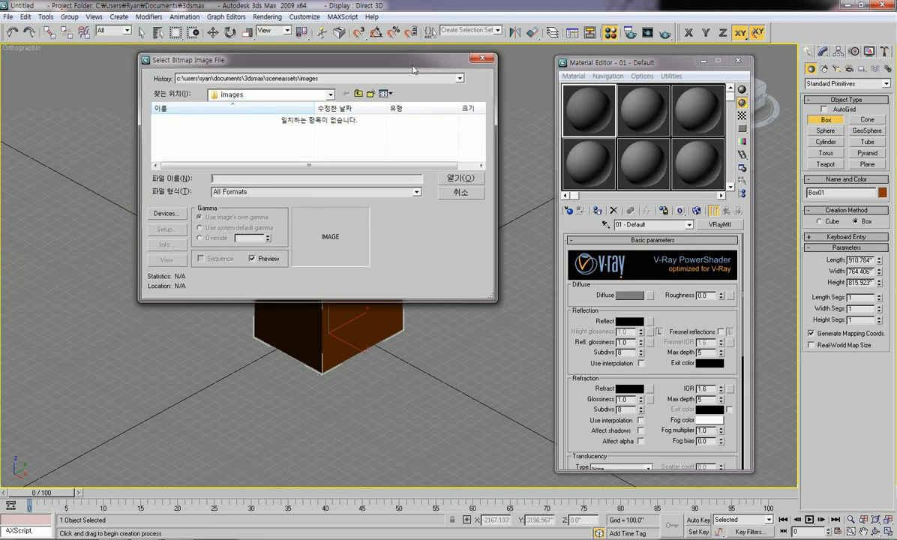
left_click(358, 94)
left_click(359, 94)
left_click(359, 94)
left_click(358, 94)
left_click(359, 94)
left_click_drag(482, 116, 483, 135)
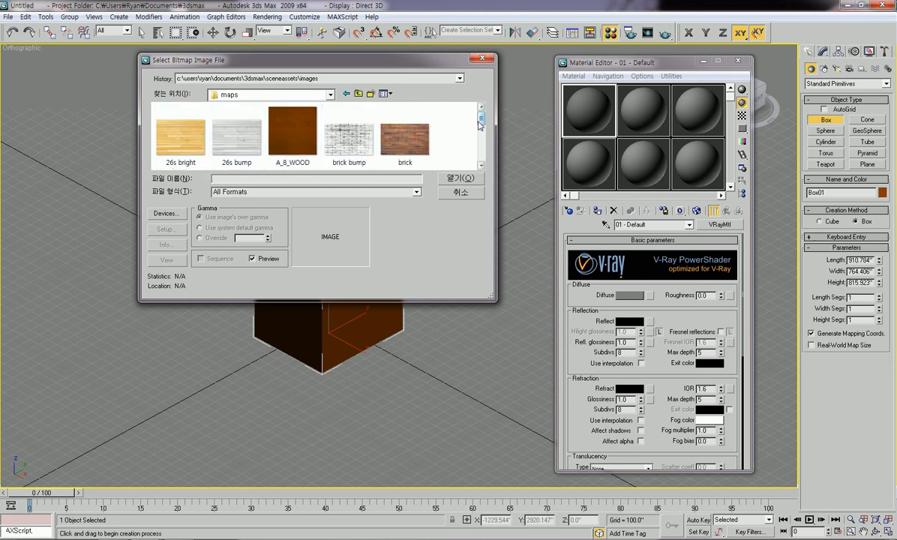
left_click_drag(481, 119, 482, 125)
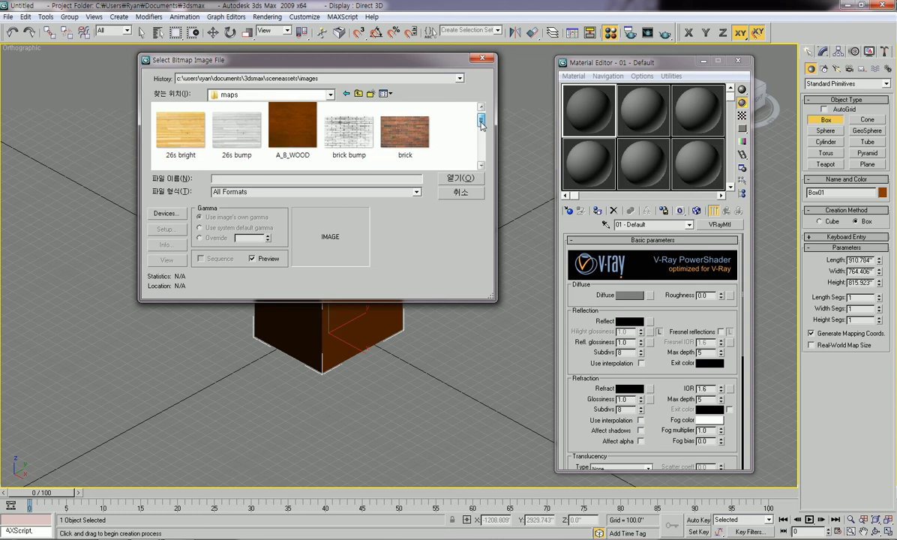
left_click(412, 133)
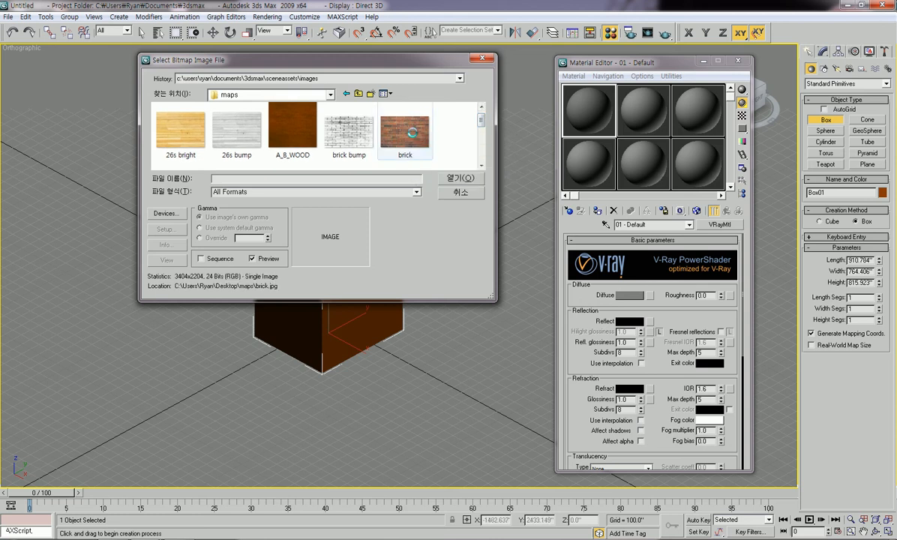
left_click(461, 179)
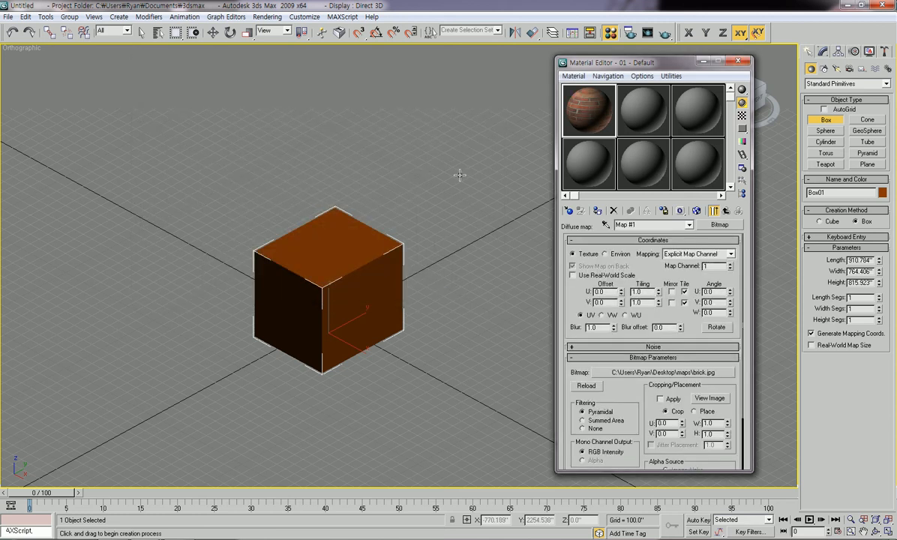
Step: Open an enlarged preview of the brick material sample for inspection
double_click(595, 111)
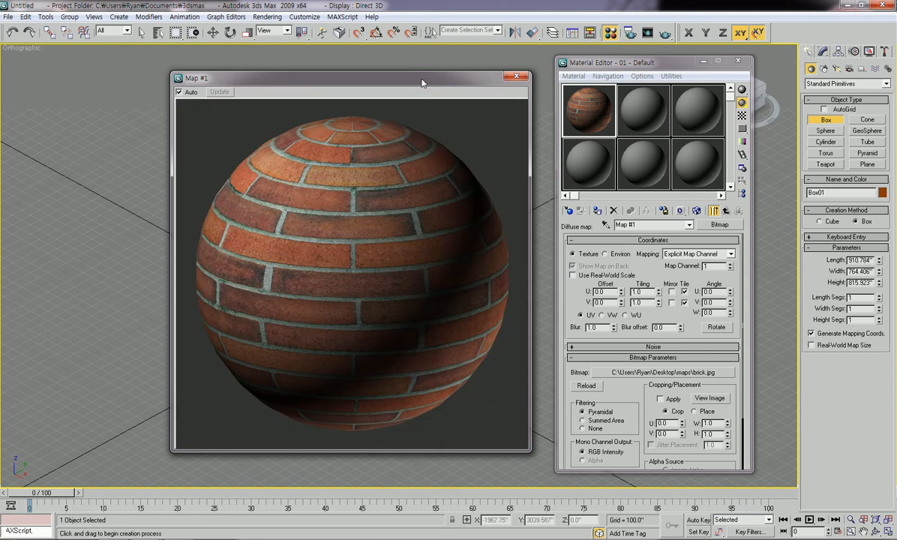
left_click_drag(422, 82, 414, 74)
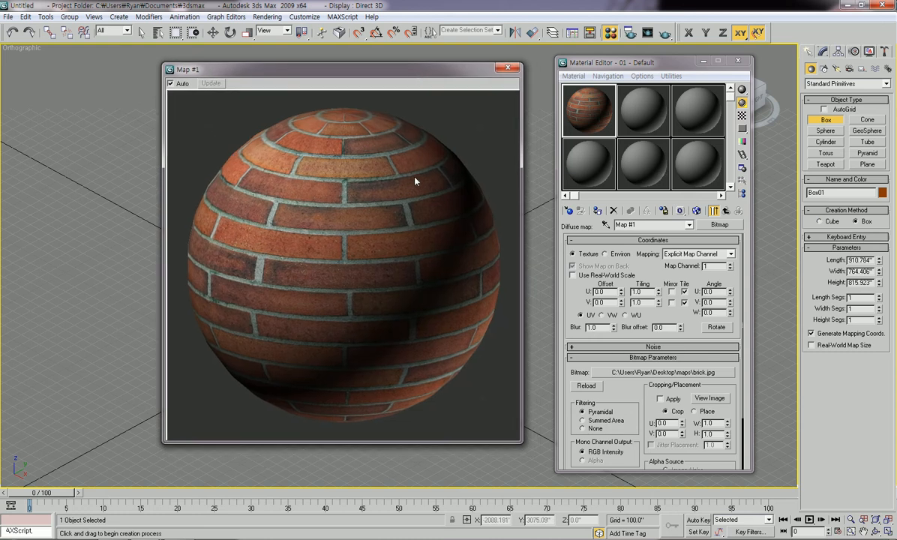
Step: Switch the material samples to Drag/Rotate mode, rotate the brick sphere to inspect it, and close the enlarged preview
right_click(346, 263)
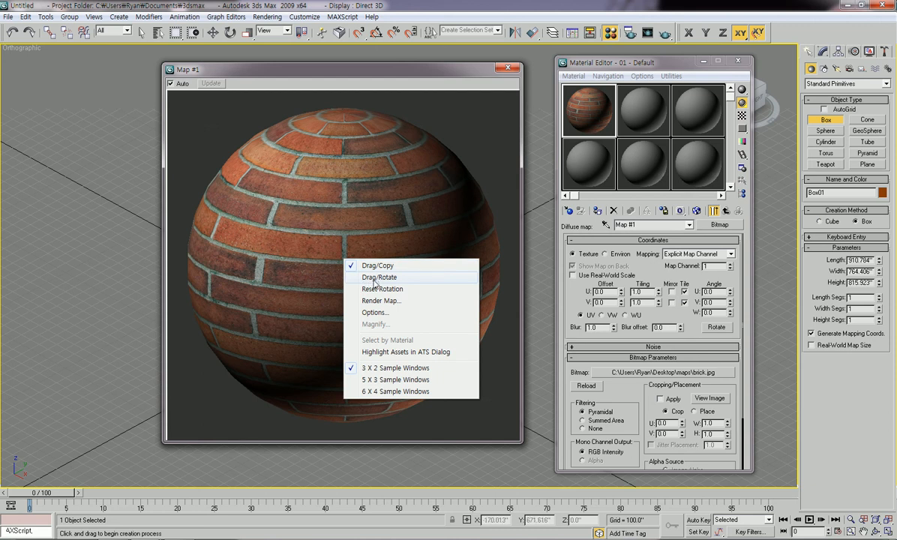
left_click(367, 277)
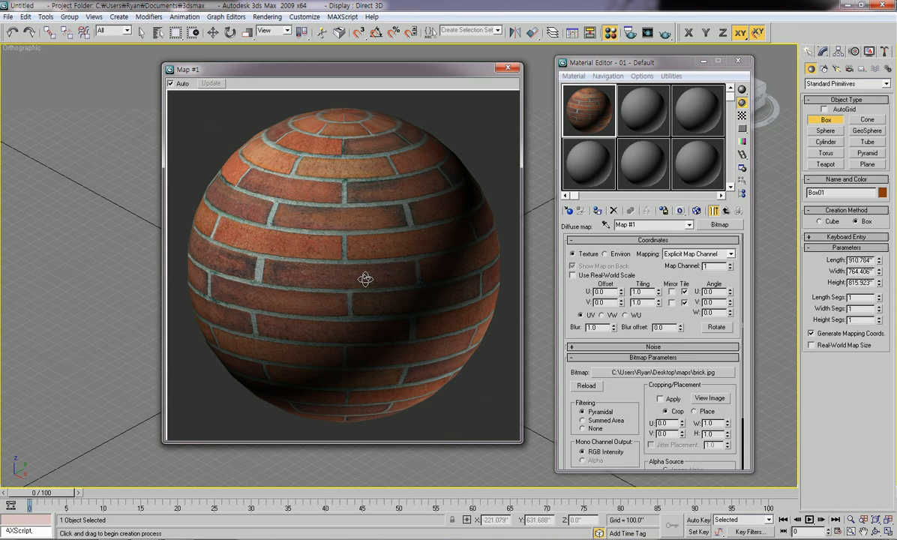
right_click(367, 279)
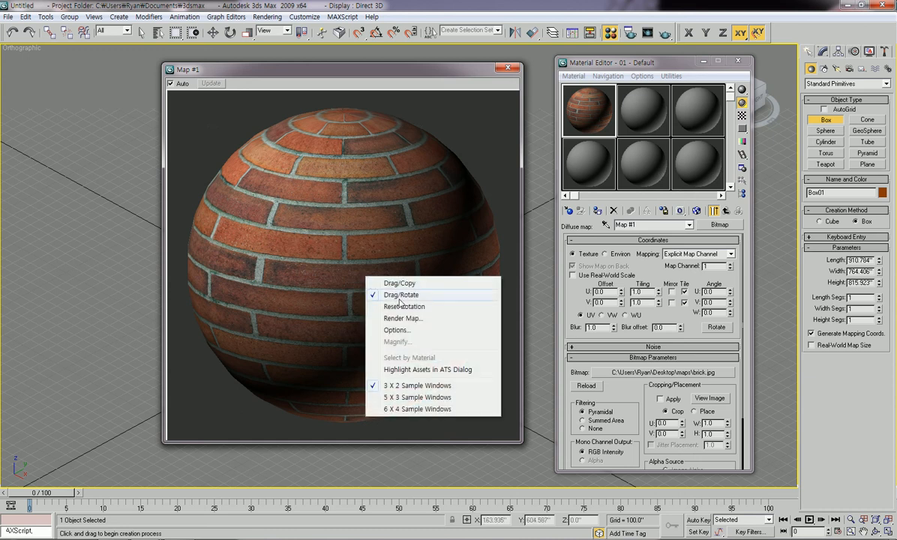
left_click_drag(409, 244, 381, 222)
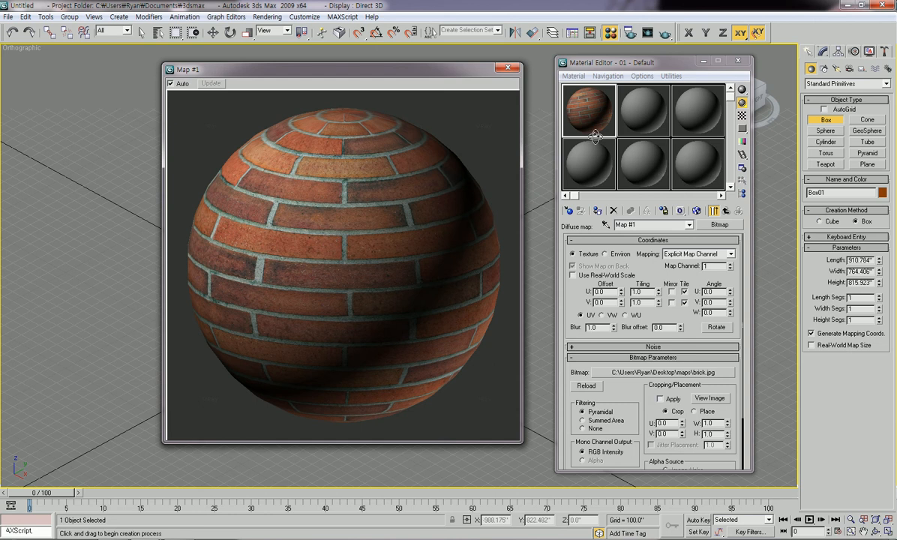
left_click_drag(298, 218, 449, 187)
left_click_drag(375, 227, 380, 297)
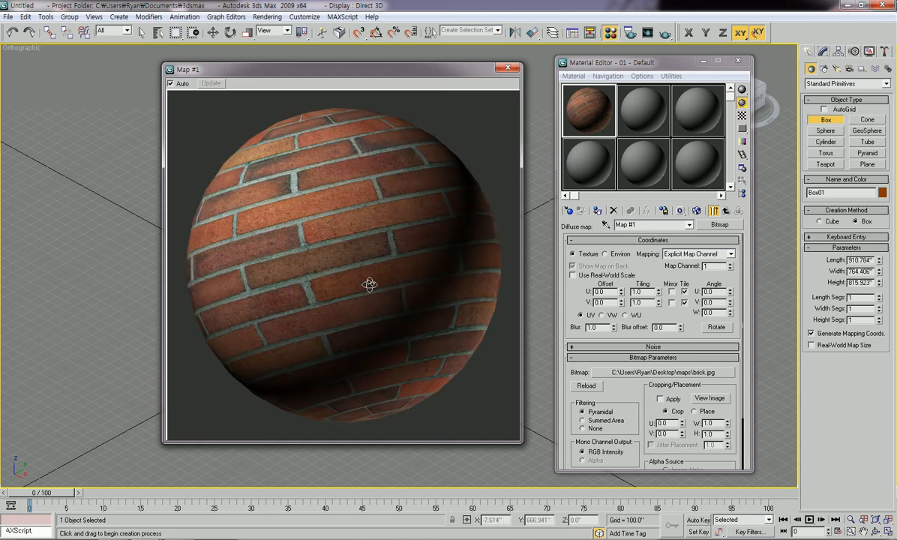
mouse_move(346, 257)
left_mouse_down()
mouse_move(315, 248)
mouse_move(335, 257)
left_mouse_up()
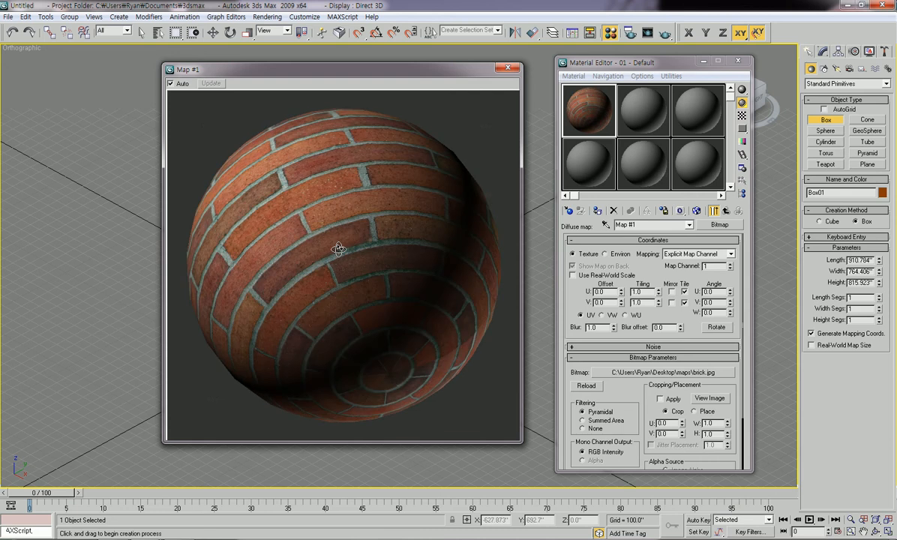
left_click(507, 69)
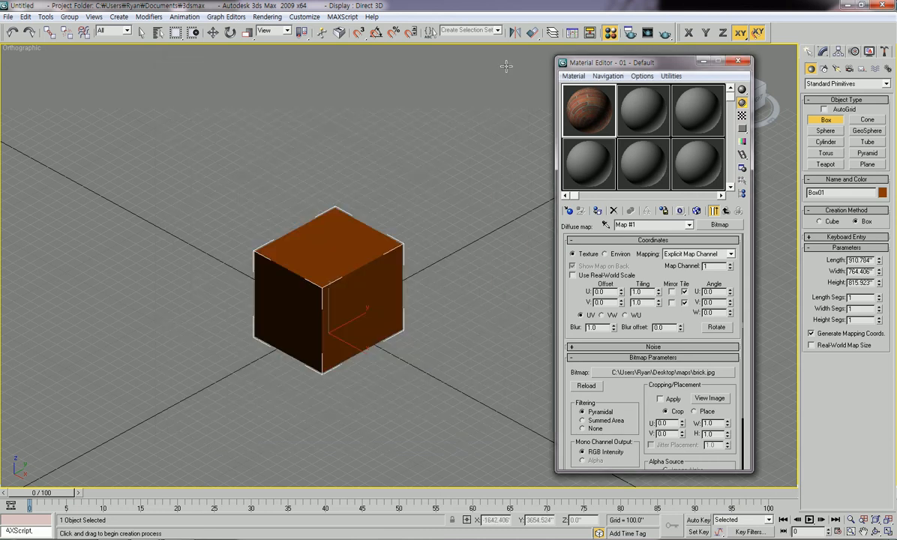
mouse_move(586, 111)
left_mouse_down()
mouse_move(597, 124)
mouse_move(575, 118)
mouse_move(595, 111)
left_mouse_up()
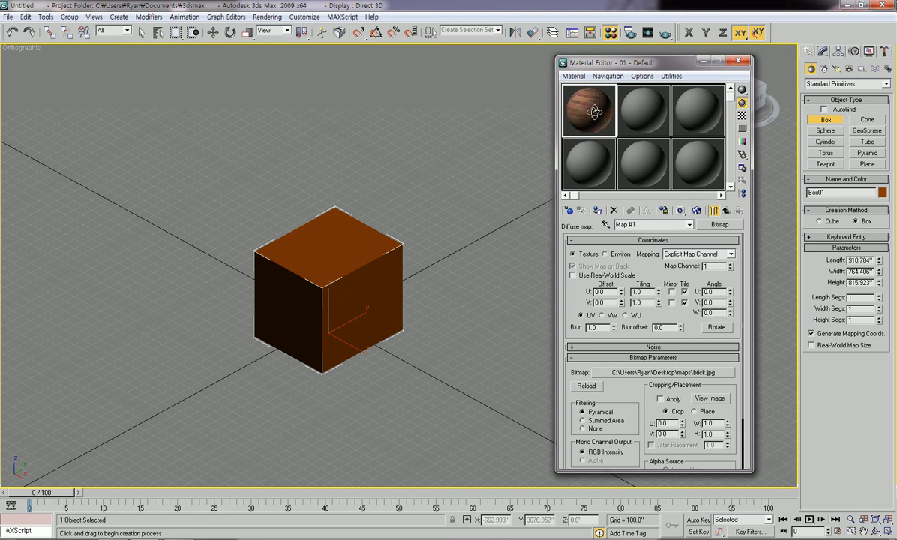
Step: Assign the brick material to the selected box and show its standard map in the viewport
left_click(358, 248)
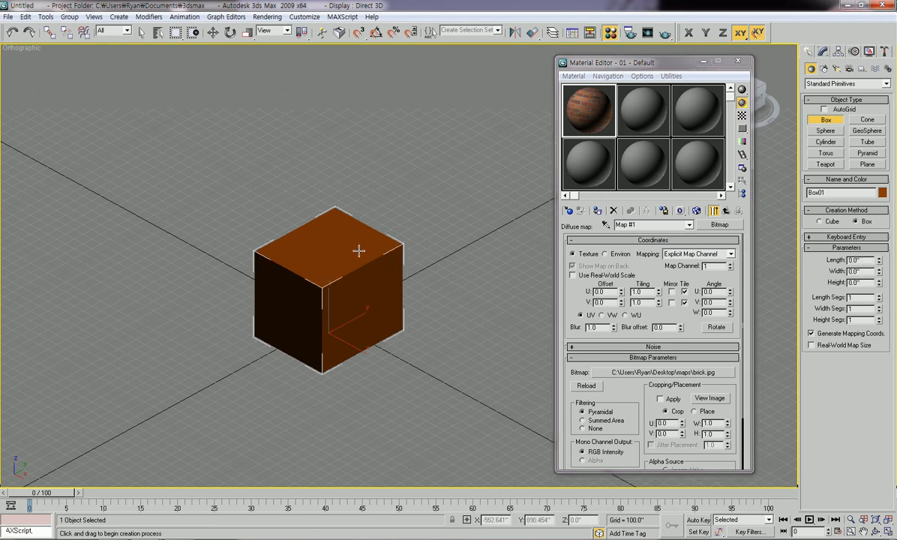
left_click(598, 211)
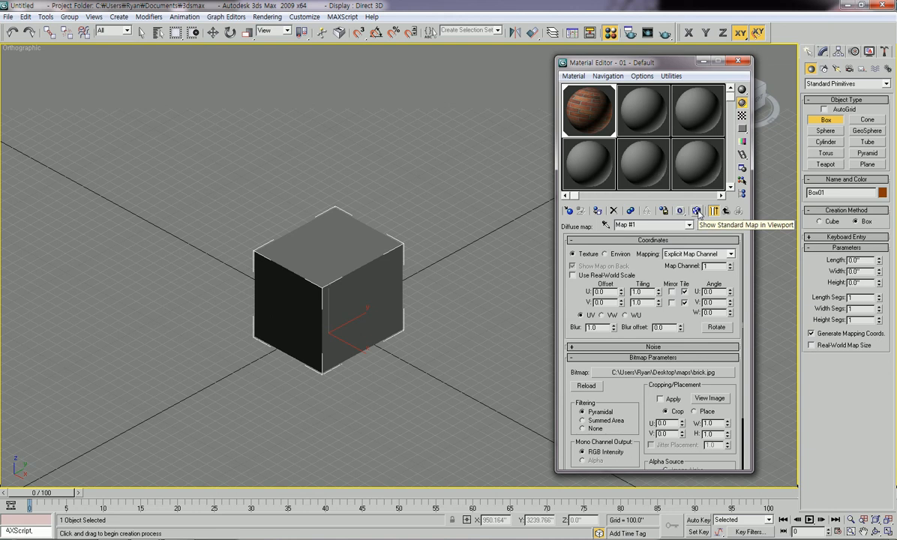
left_click(698, 211)
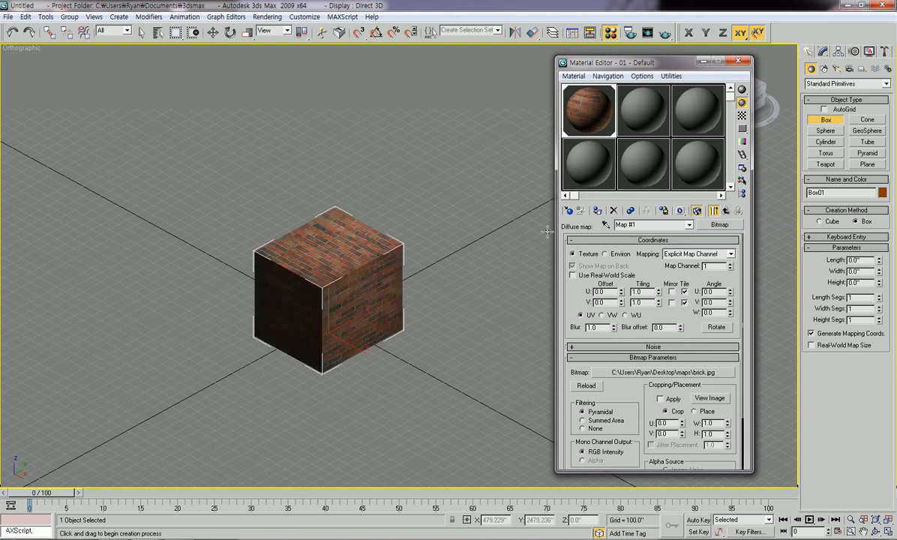
Step: Examine the brick texture on the box's faces from near and far in the viewport
middle_click_drag(327, 310, 328, 319)
scroll(373, 264, "up", 1)
scroll(373, 270, "up", 3)
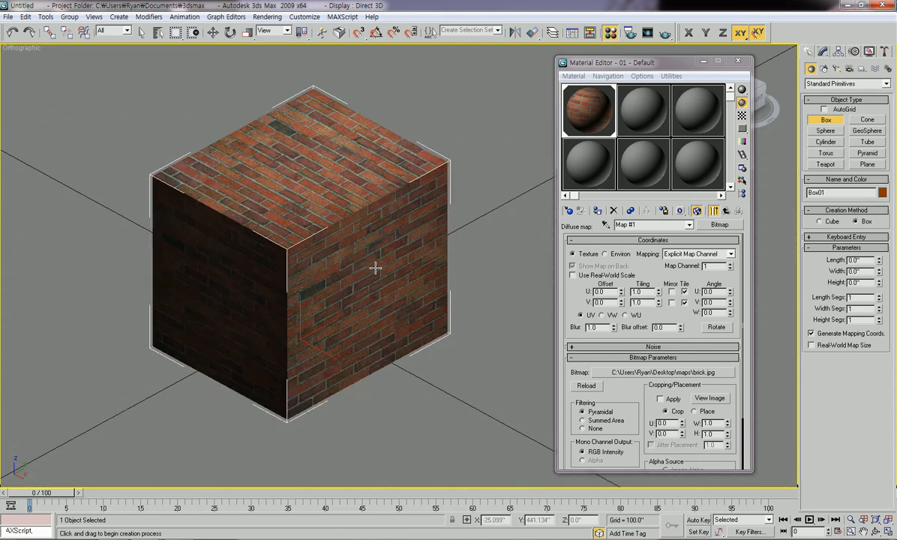
scroll(385, 299, "down", 3)
scroll(432, 253, "up", 2)
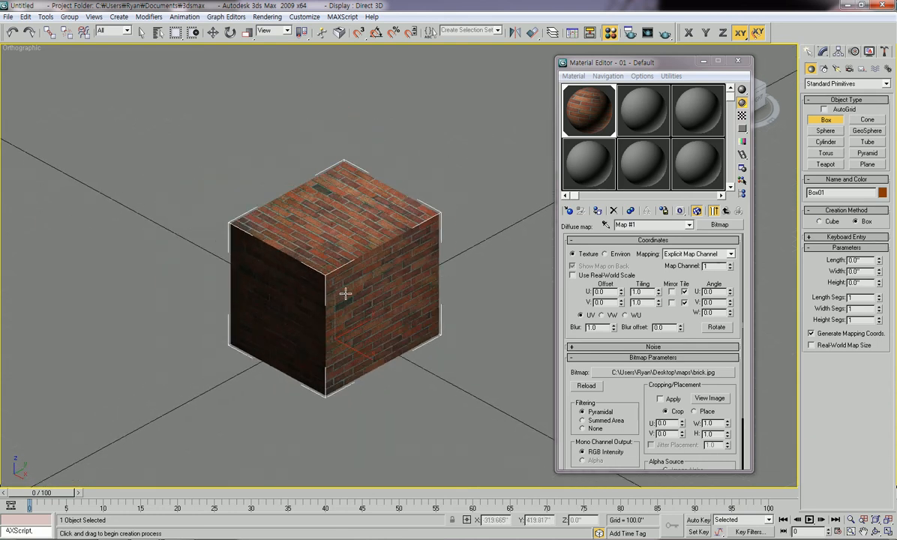
middle_click_drag(361, 301, 346, 307)
scroll(345, 308, "up", 2)
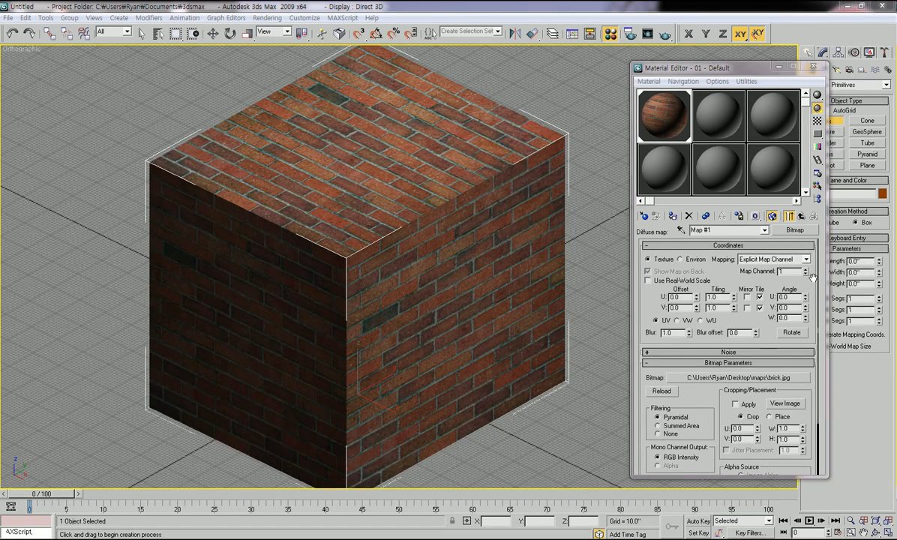
mouse_move(501, 293)
middle_mouse_down()
mouse_move(500, 258)
mouse_move(499, 275)
middle_mouse_up()
scroll(501, 259, "down", 2)
scroll(501, 258, "up", 2)
scroll(497, 276, "down", 3)
scroll(495, 282, "up", 3)
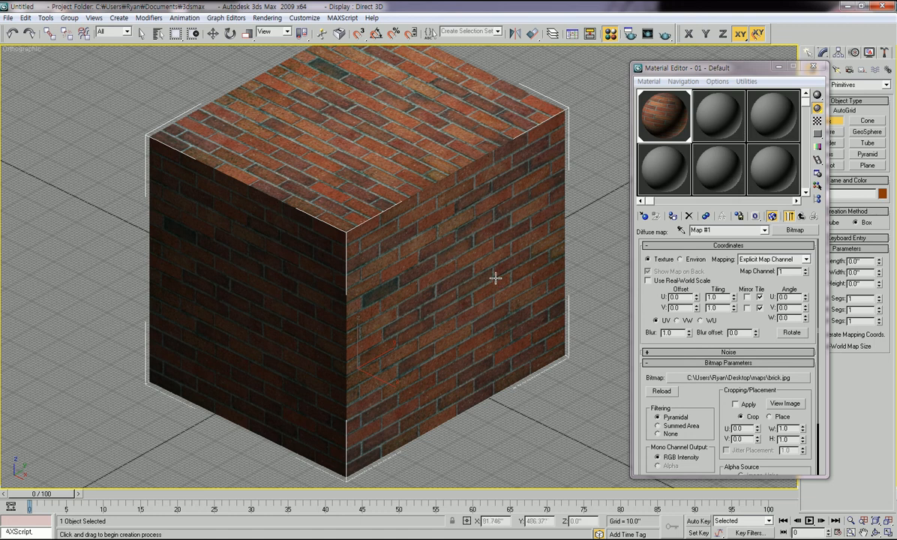
scroll(491, 279, "down", 3)
scroll(450, 278, "up", 3)
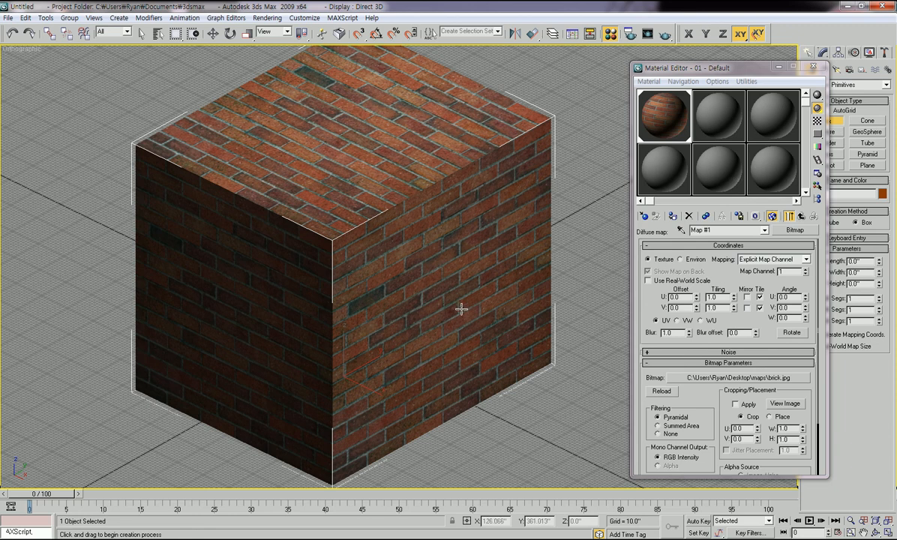
scroll(443, 315, "down", 3)
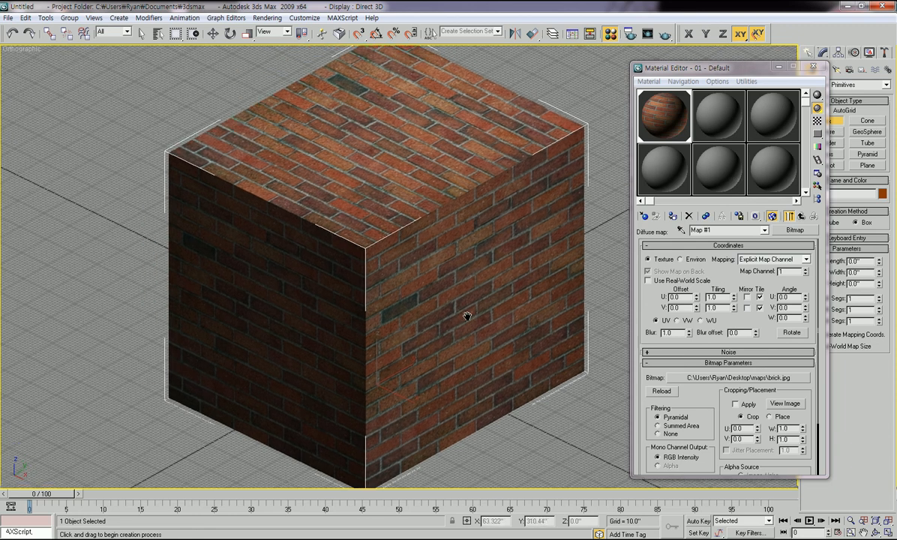
scroll(465, 316, "up", 2)
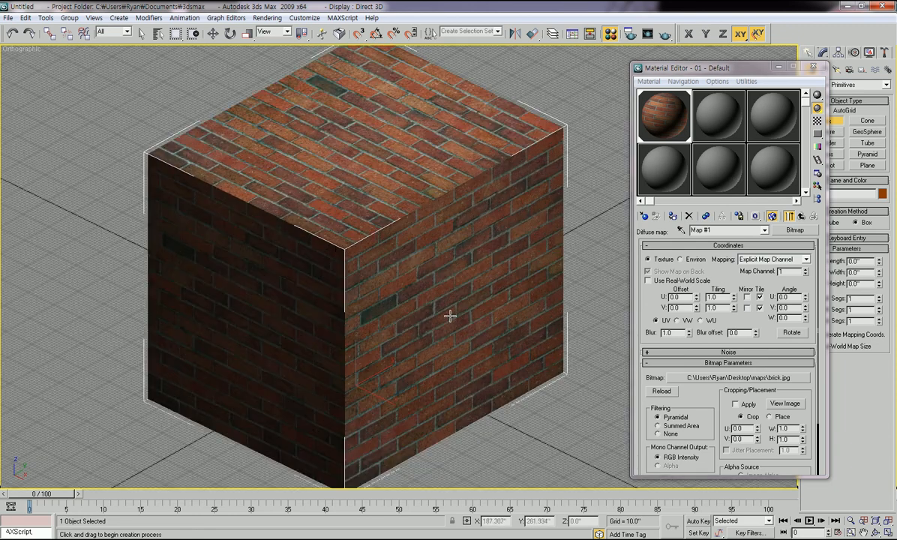
scroll(447, 319, "down", 2)
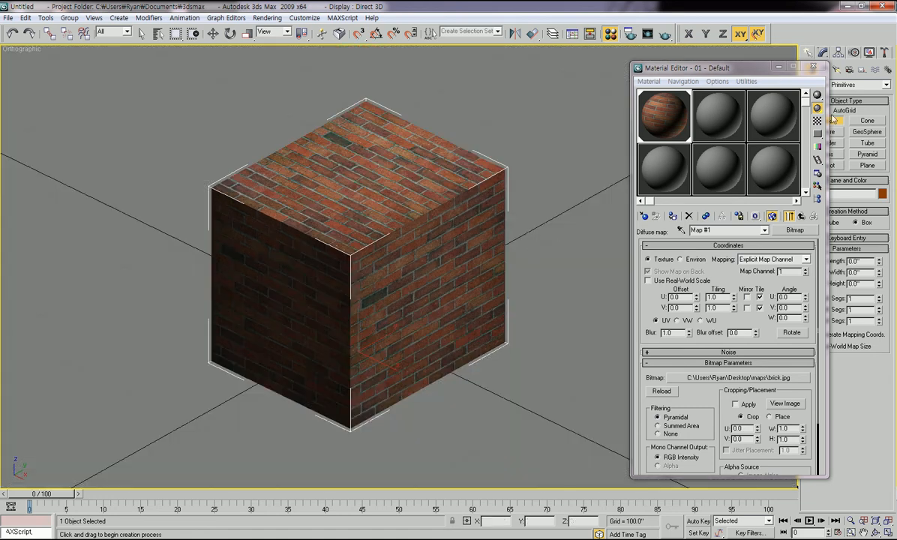
Step: Close the Material Editor and leave box creation by activating the Move tool
left_click(817, 69)
mouse_move(490, 224)
middle_mouse_down()
mouse_move(529, 253)
mouse_move(492, 233)
middle_mouse_up()
scroll(529, 253, "up", 2)
scroll(495, 233, "down", 2)
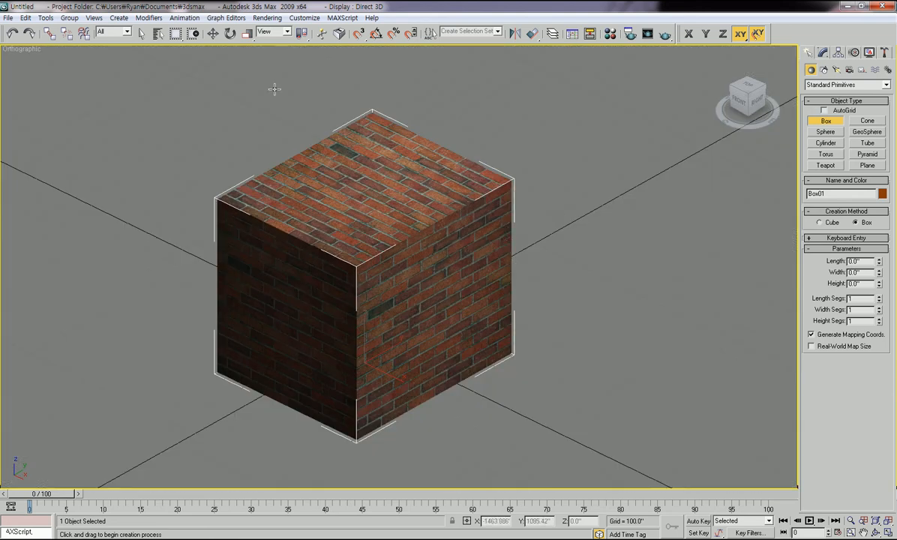
left_click(213, 34)
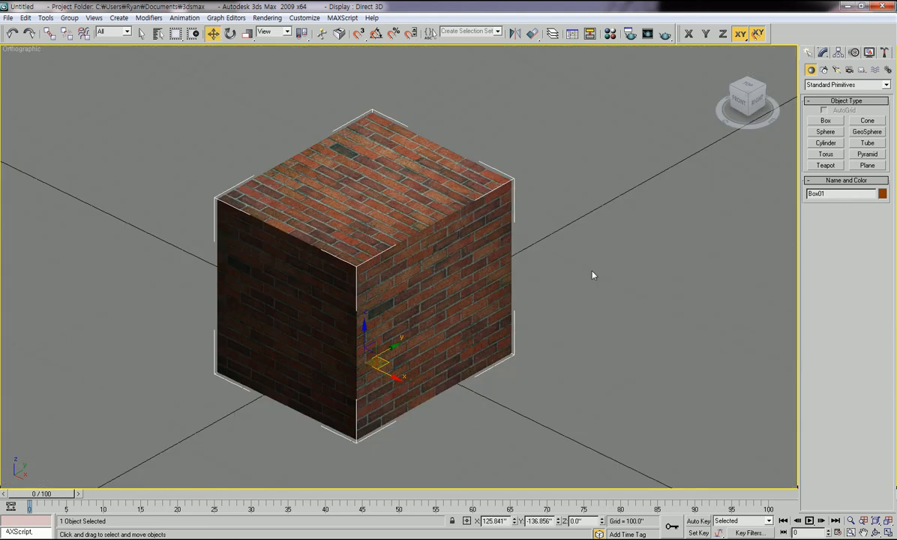
Step: Add a UVW Map modifier to the brick-textured box
left_click(823, 52)
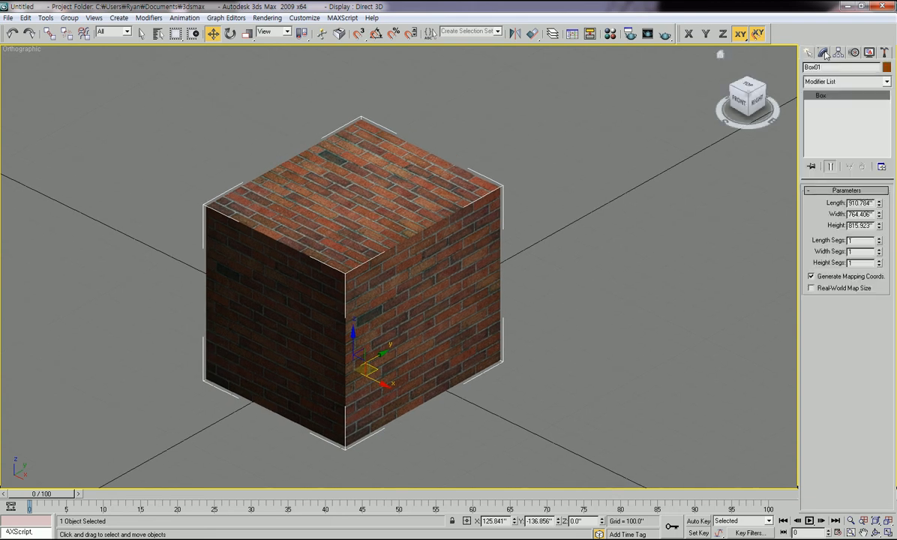
left_click(887, 82)
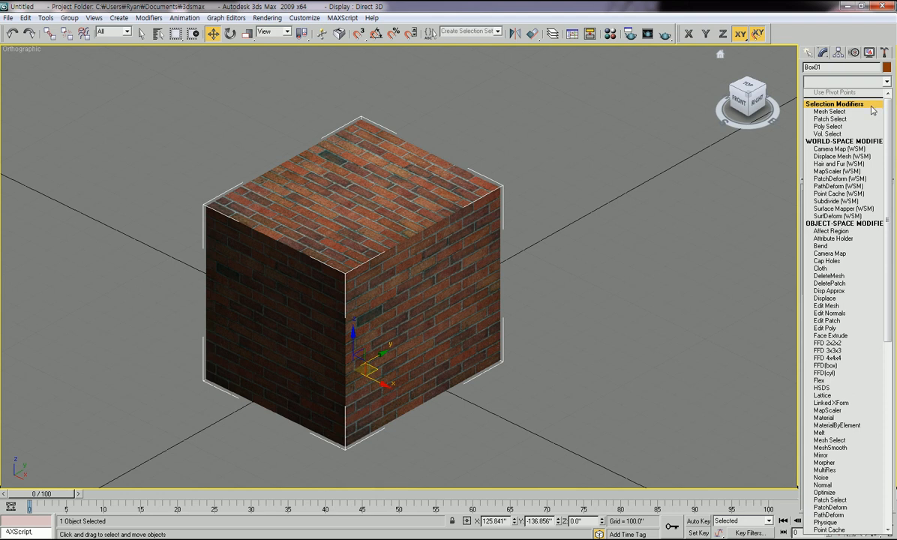
key("u")
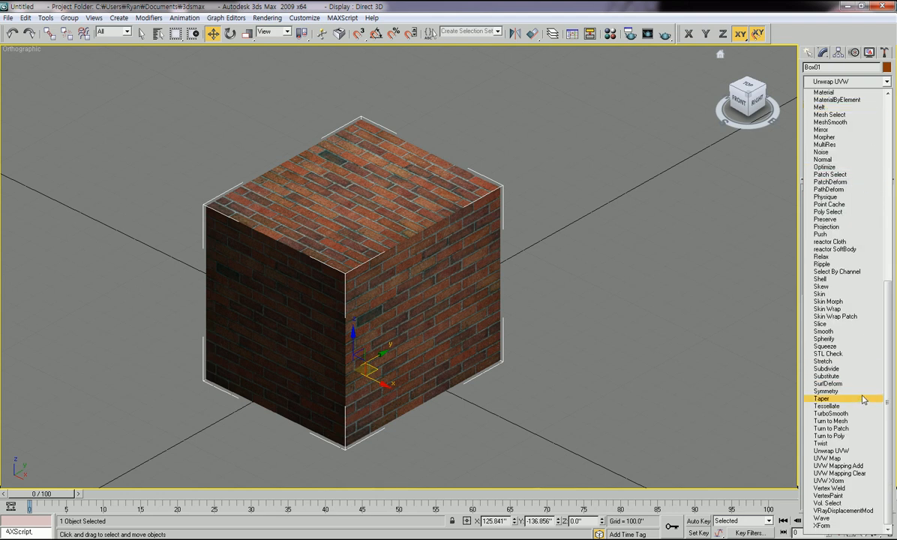
left_click(832, 459)
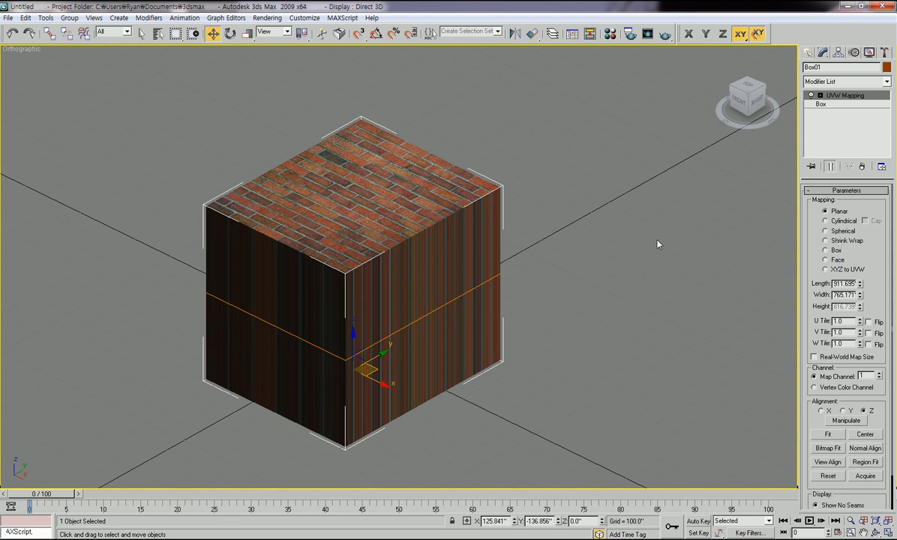
Step: Try Cylindrical and Spherical projection in the UVW Mapping modifier, and set the mapping type to Box
left_click(826, 221)
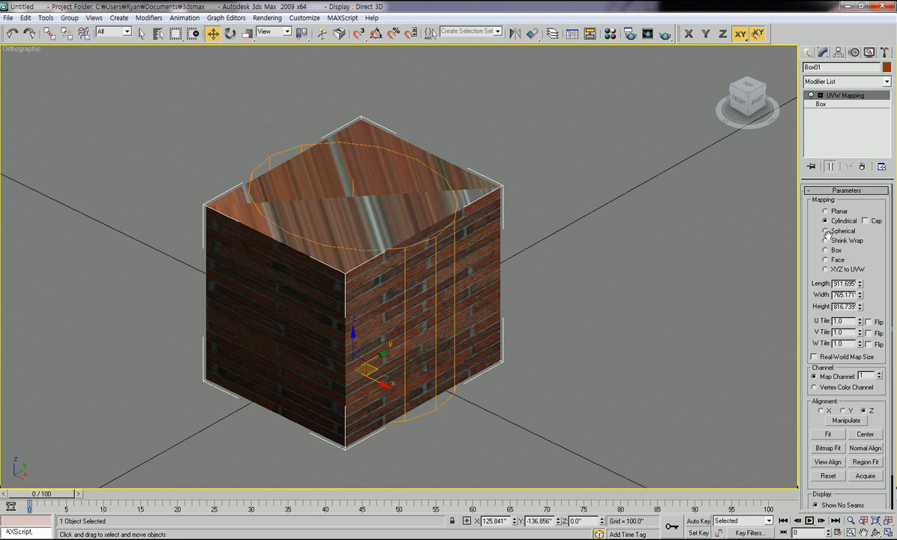
left_click(830, 233)
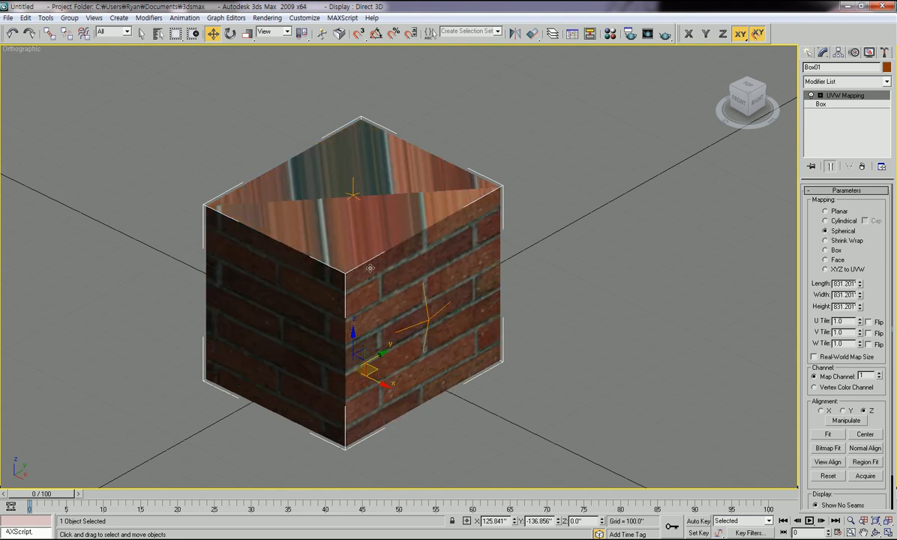
left_click(826, 250)
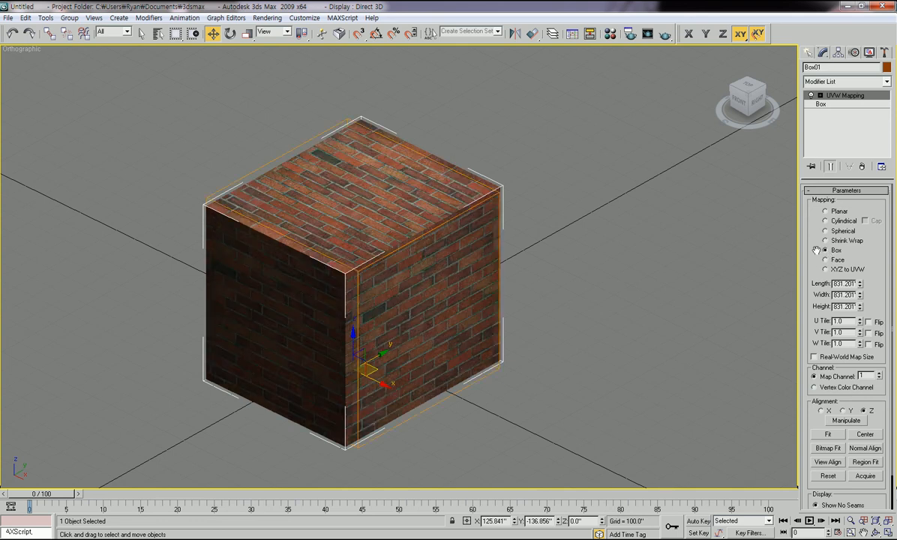
Step: Uniformly scale down the gizmo of the UVW Mapping modifier so the bricks repeat smaller and denser across the box
scroll(473, 346, "up", 2)
scroll(470, 340, "down", 2)
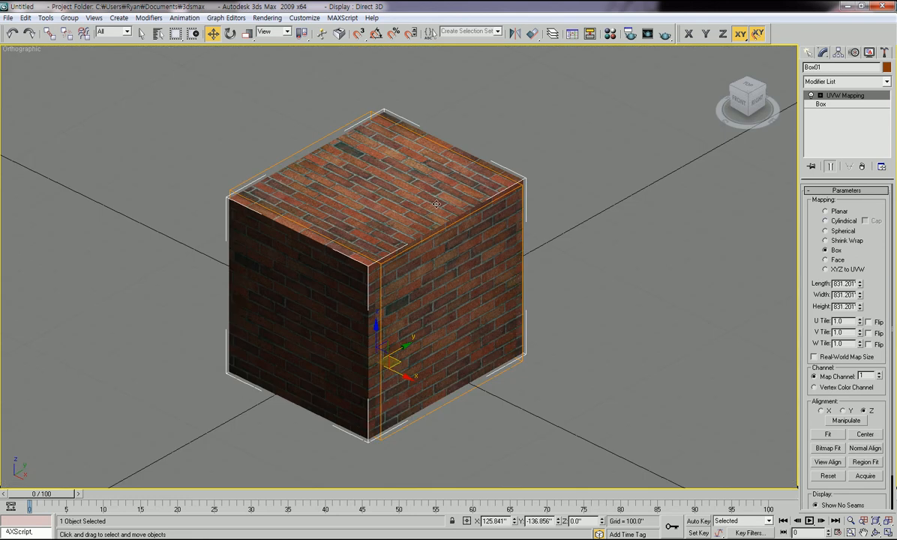
scroll(451, 261, "up", 2)
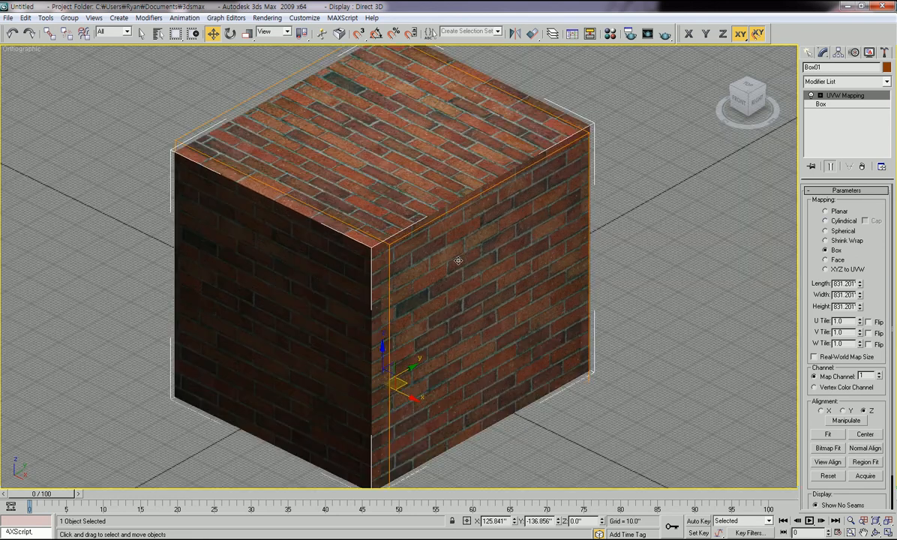
scroll(480, 257, "down", 2)
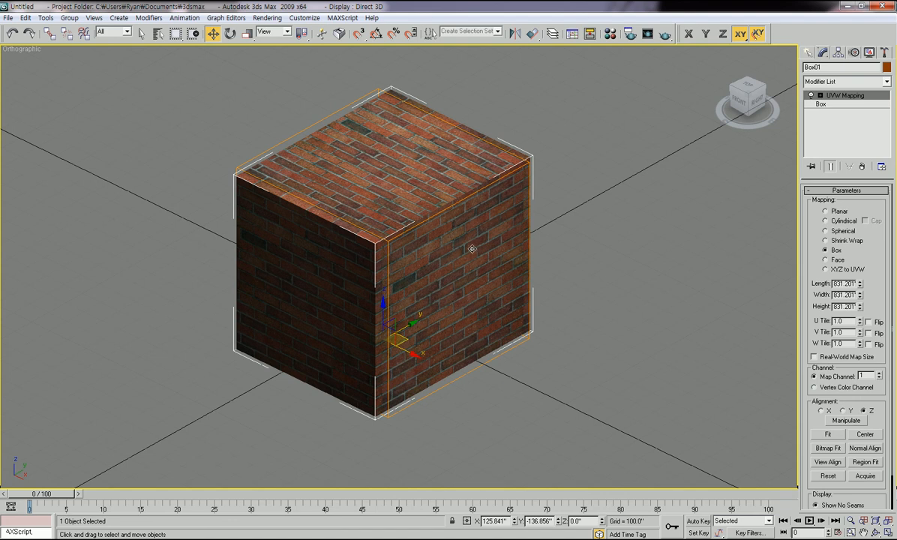
middle_click_drag(493, 281, 458, 306)
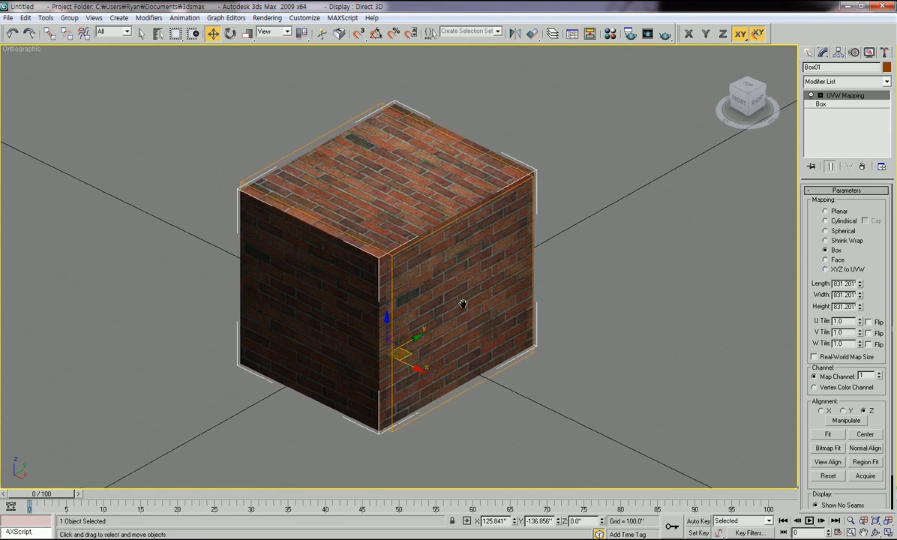
left_click(821, 96)
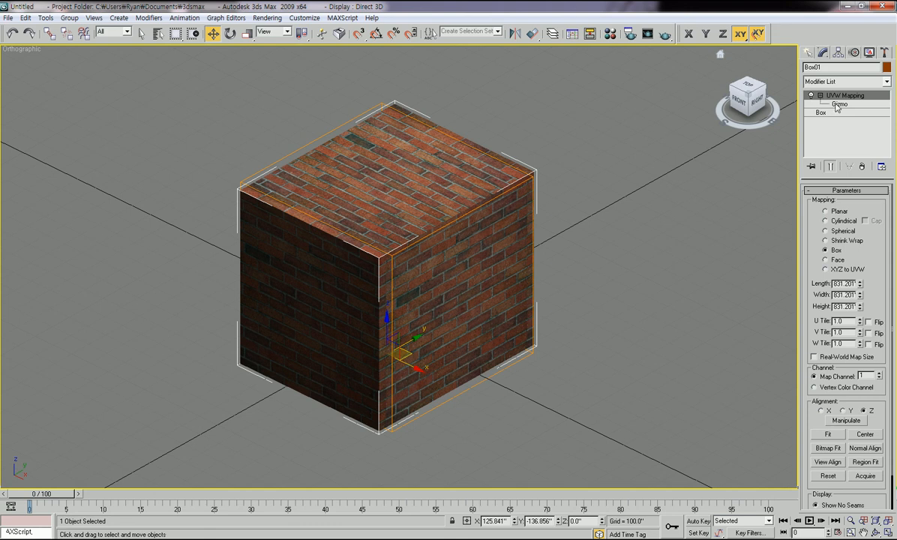
left_click(839, 104)
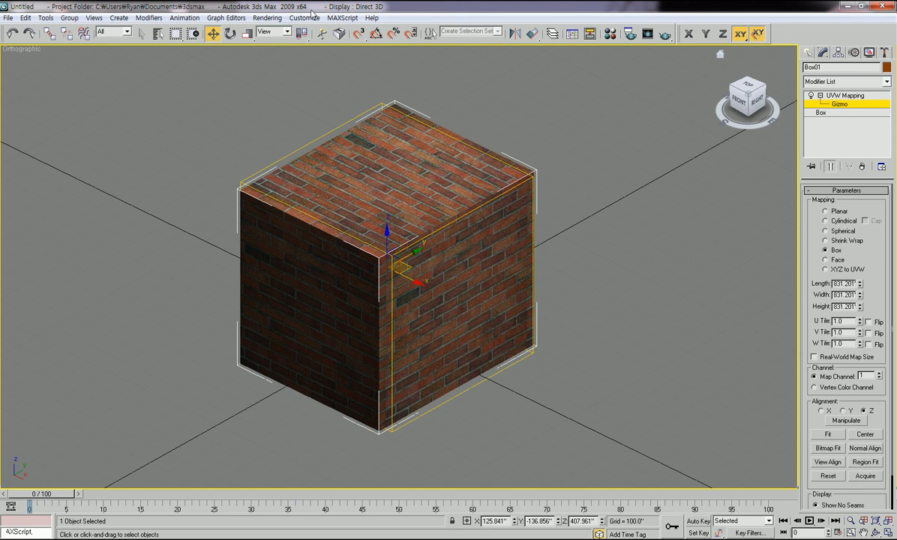
left_click(248, 34)
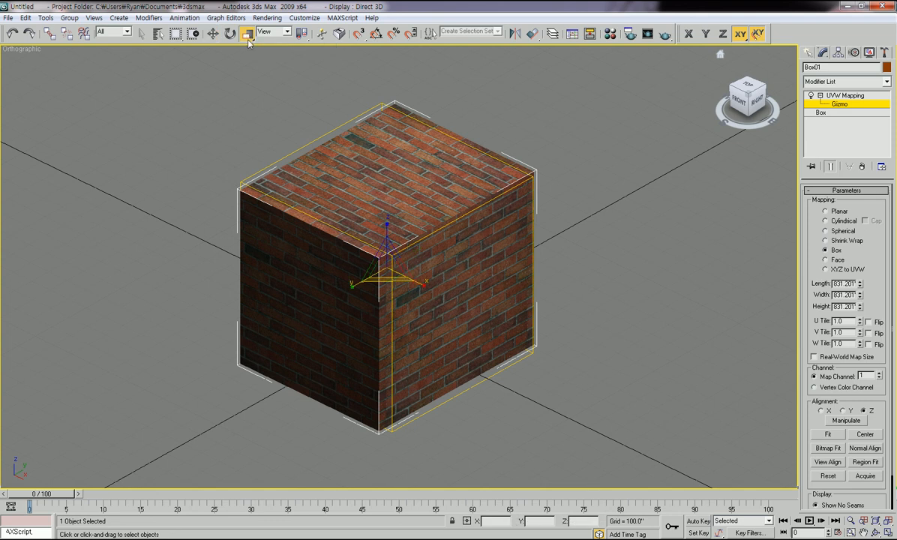
middle_click_drag(395, 268, 394, 275)
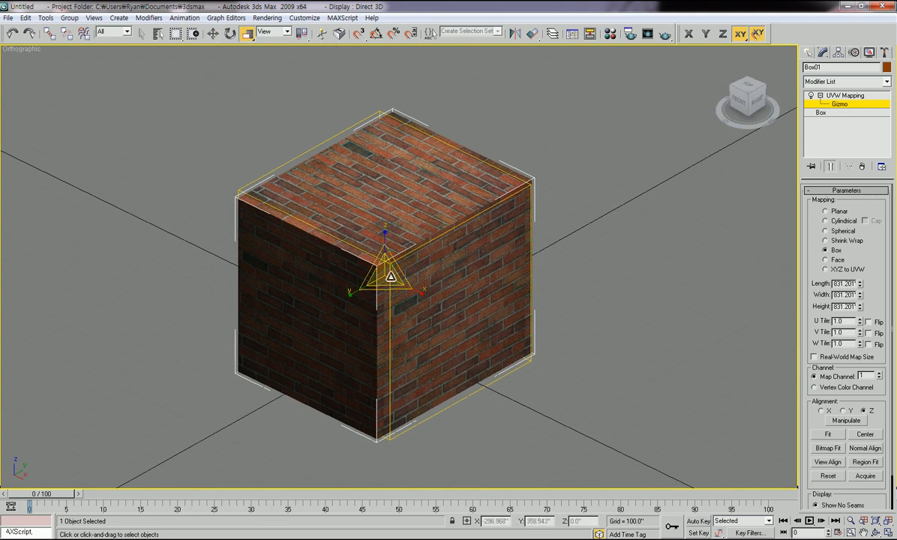
left_click_drag(387, 274, 431, 327)
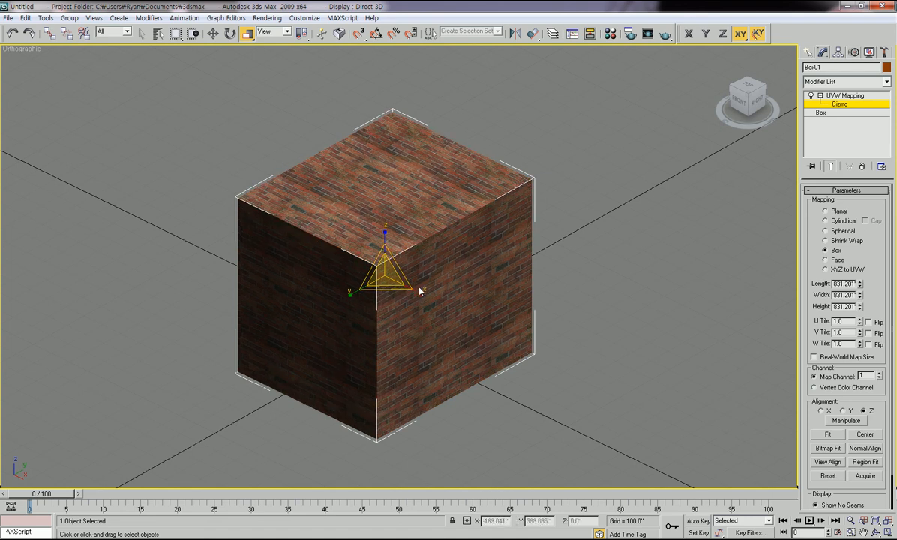
Step: Stretch the mapping gizmo along its X and Y axes until it is wider and flatter than the box
key("F5")
left_click_drag(417, 291, 553, 362)
left_click_drag(359, 292, 301, 324)
left_click_drag(385, 279, 418, 290)
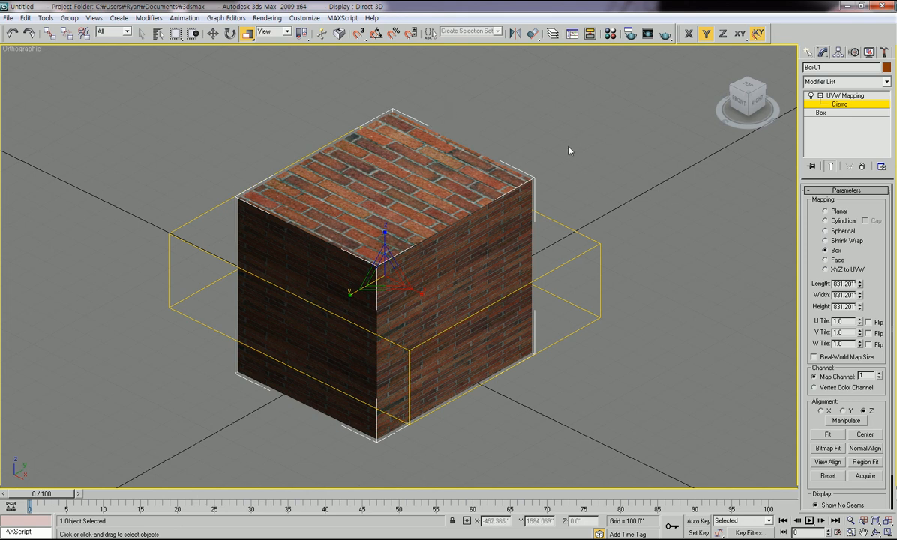
Step: Rotate the mapping gizmo so the brick pattern runs diagonally across the box, and return to the Move tool
key("w")
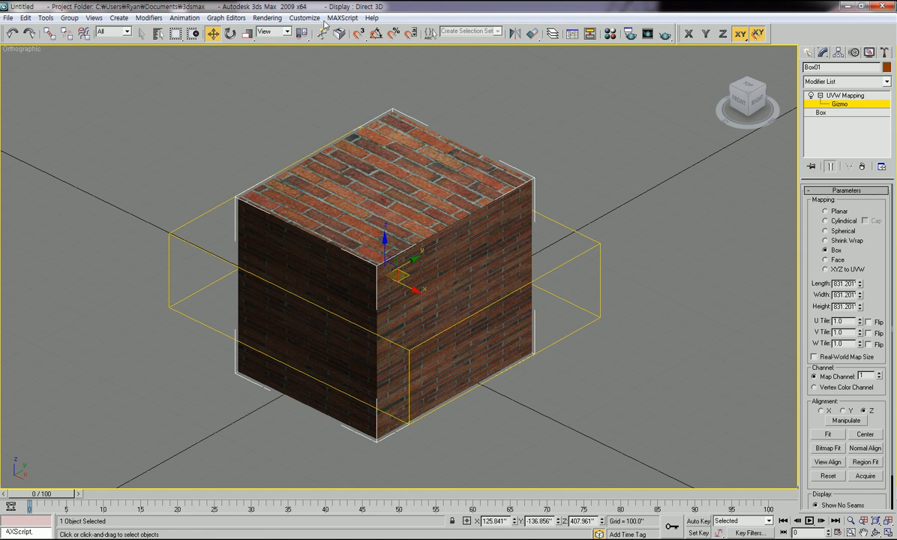
left_click(230, 33)
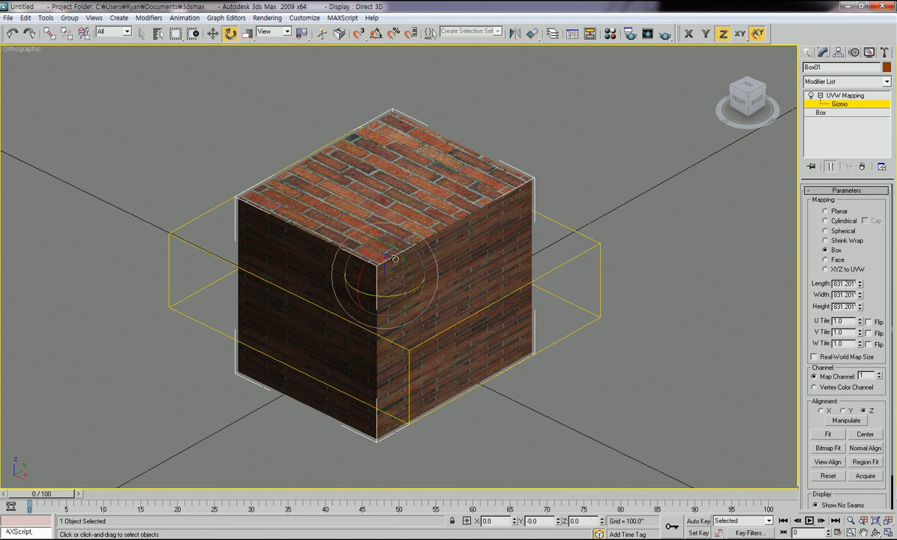
left_click_drag(374, 295, 380, 201)
left_click(213, 34)
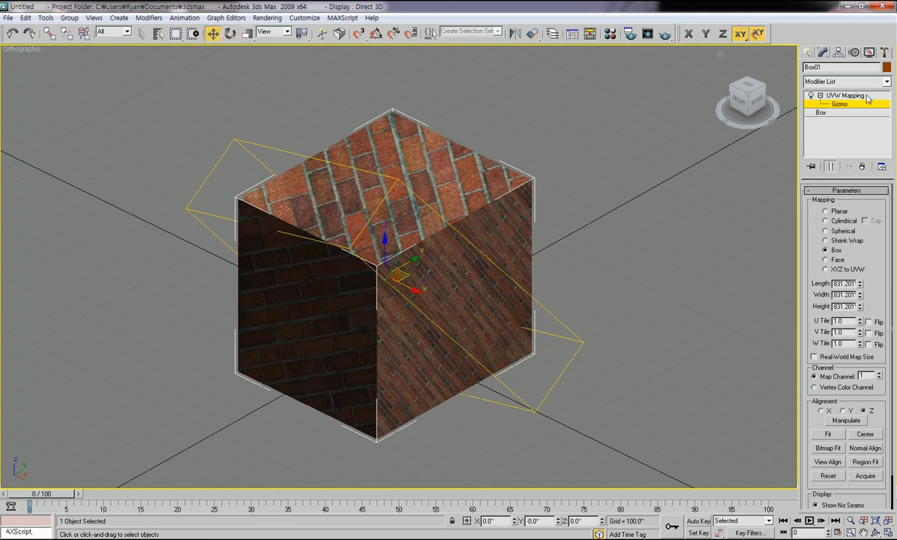